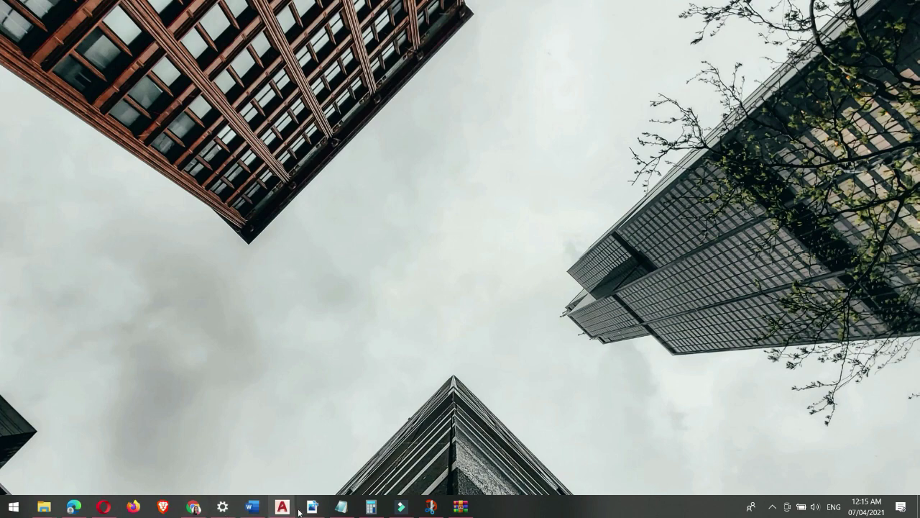
Switch to AutoCAD and look over the rows of architectural, structural, electrical and plumbing plans in model space.
mouse_move(282, 506)
left_click(213, 461)
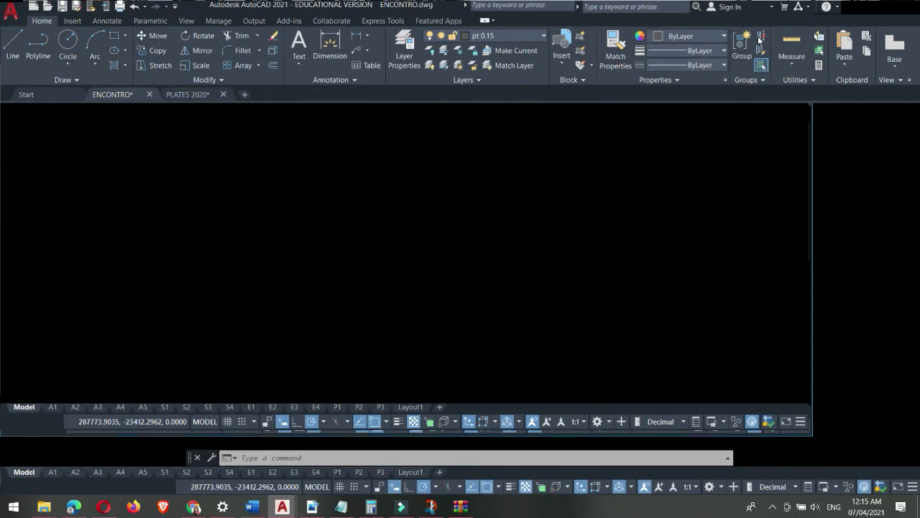
left_click(788, 8)
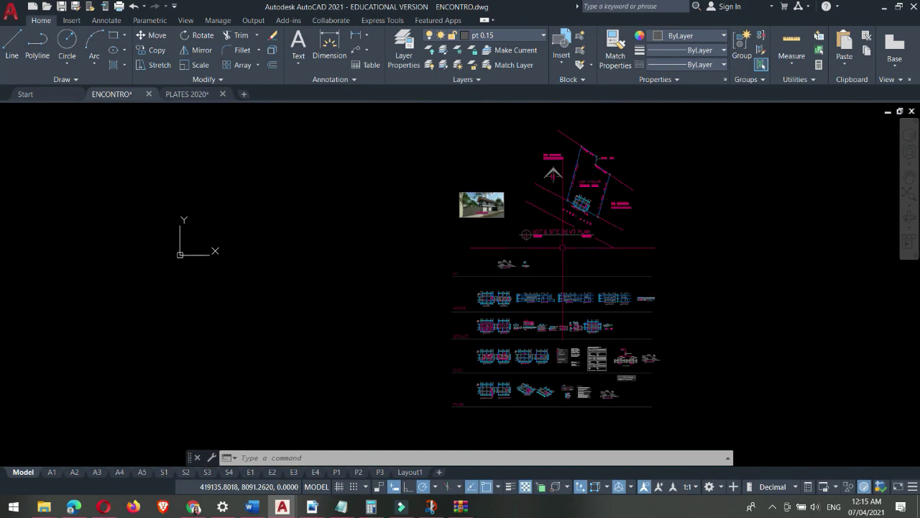
scroll(633, 315, "up", 2)
middle_click_drag(633, 315, 500, 238)
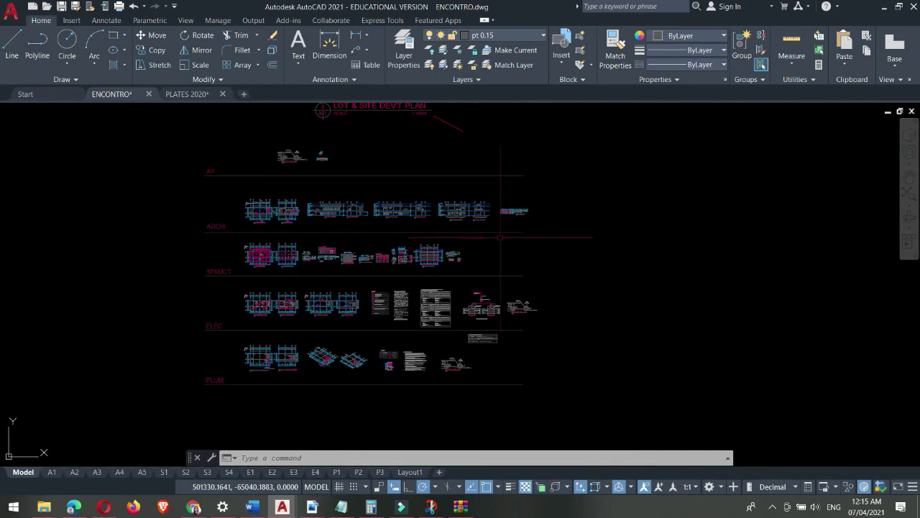
scroll(258, 333, "up", 2)
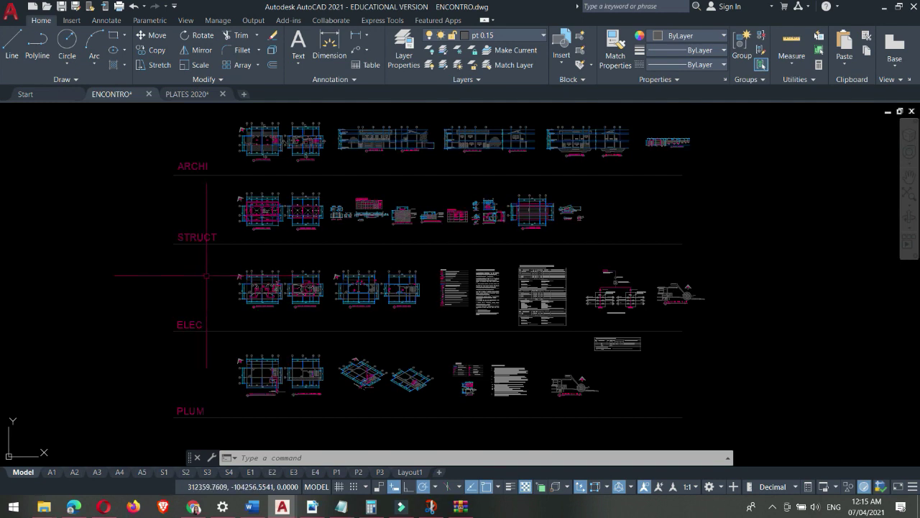
Open layout A2 and look over the sheet with the ground and second floor plans.
left_click(74, 473)
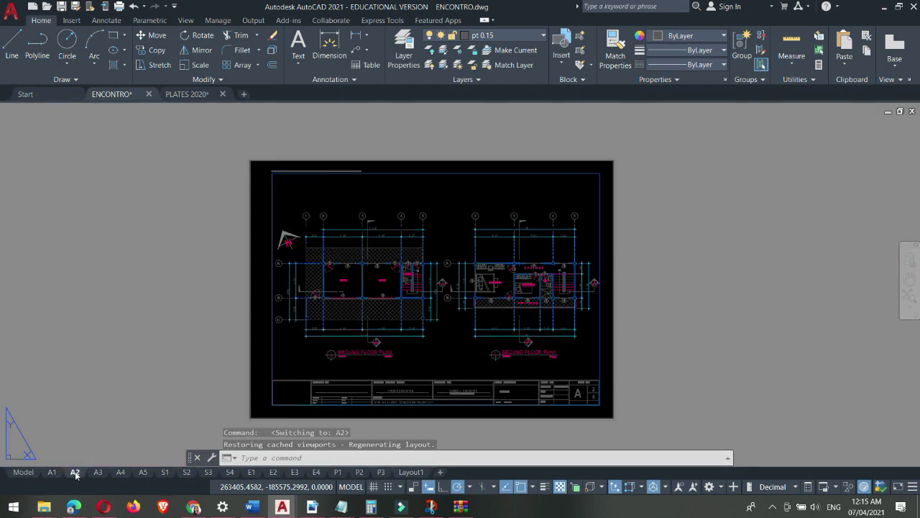
middle_click_drag(608, 332, 568, 289)
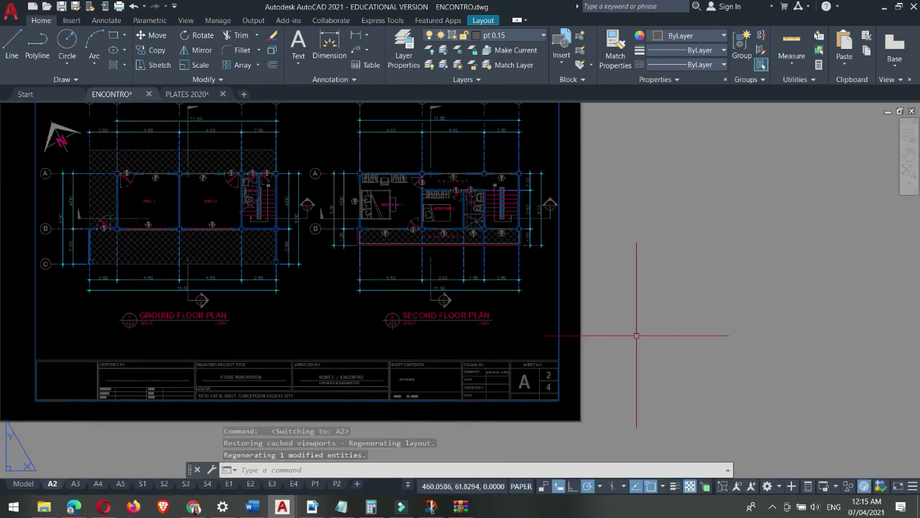
middle_click_drag(490, 310, 487, 329)
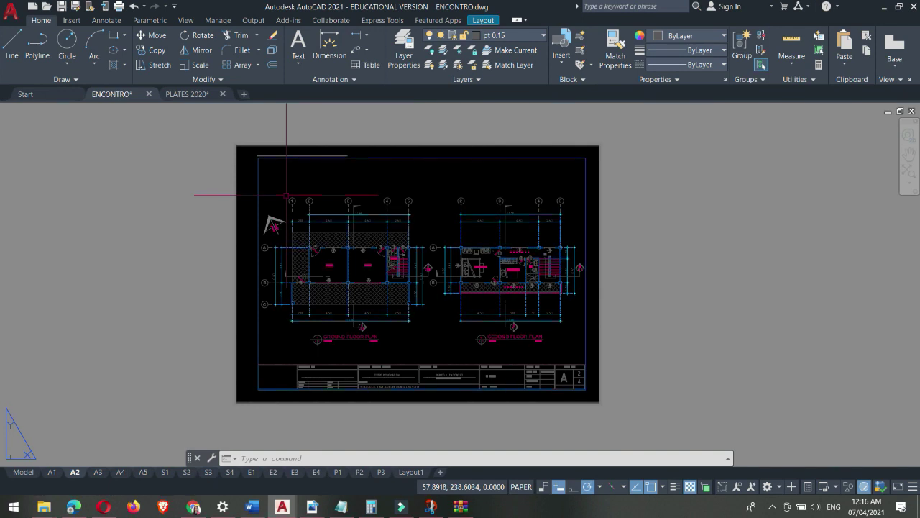
Start plotting layout A2 as a single sheet instead of a batch plot.
key("ctrl+p")
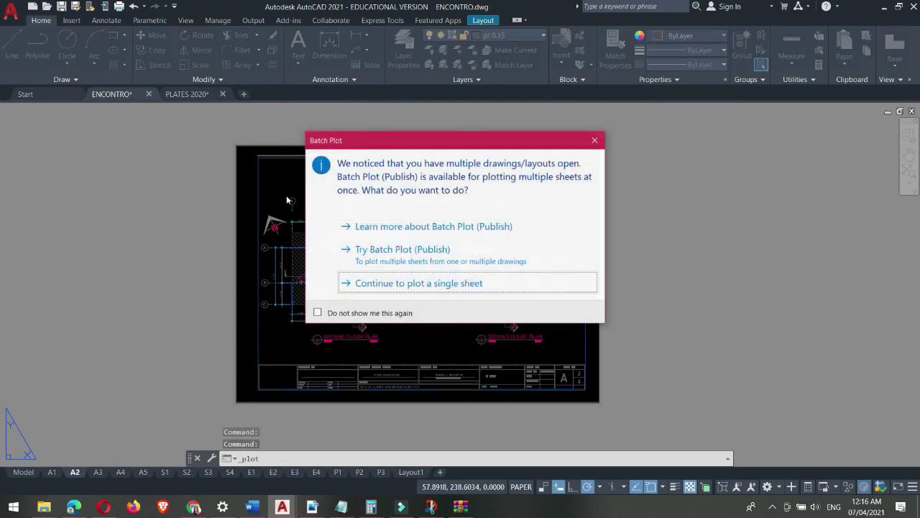
left_click_drag(428, 147, 425, 143)
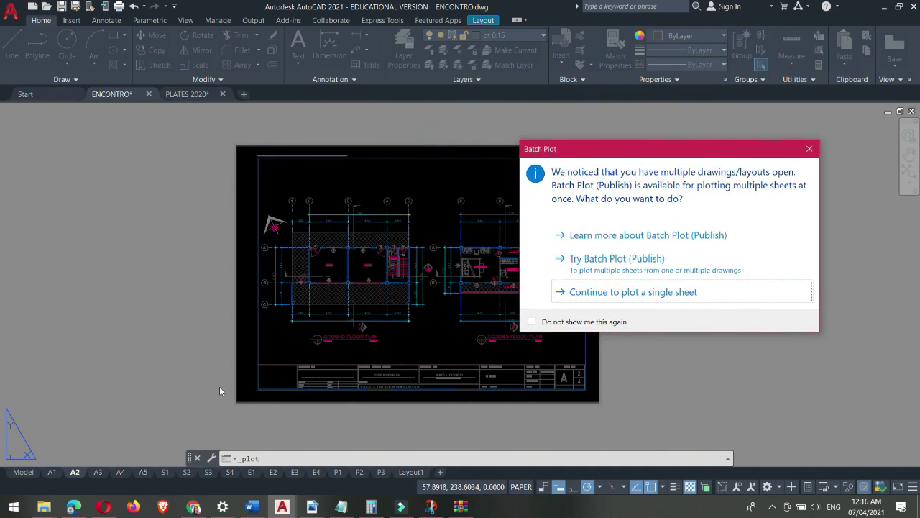
left_click_drag(561, 153, 371, 133)
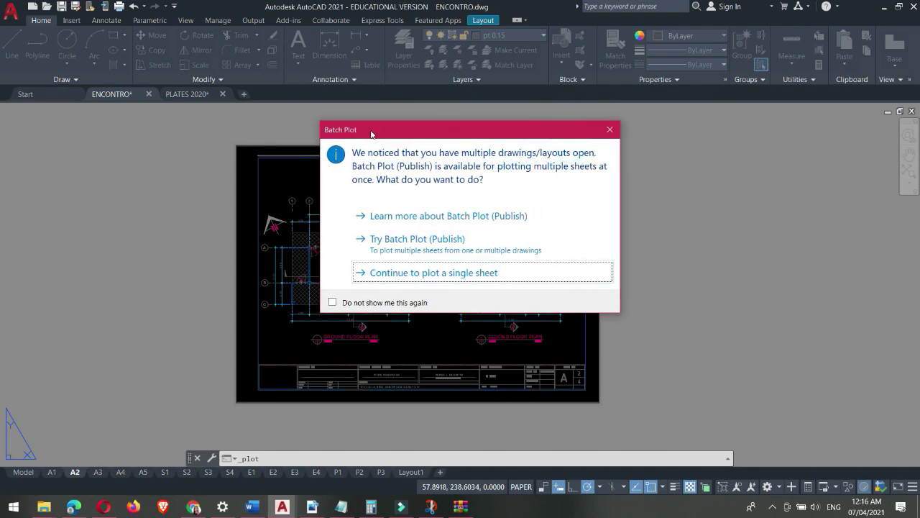
left_click(400, 275)
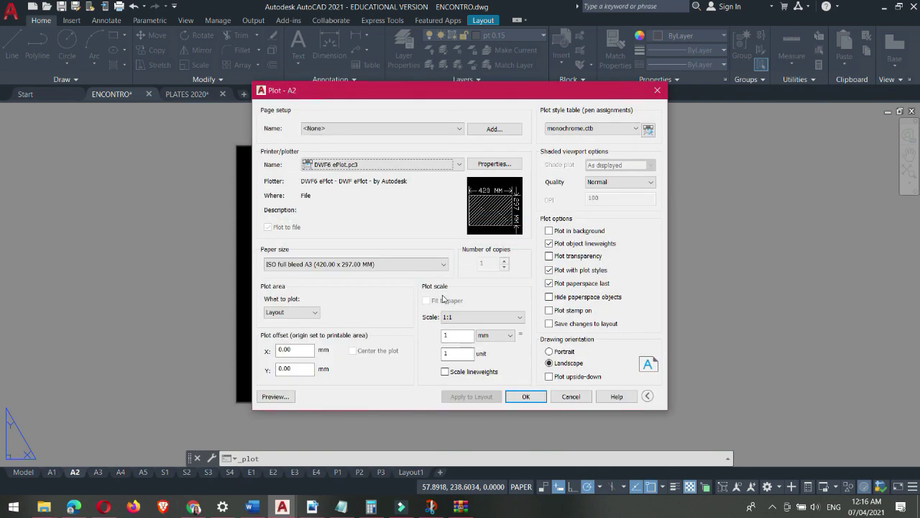
left_click_drag(385, 94, 379, 101)
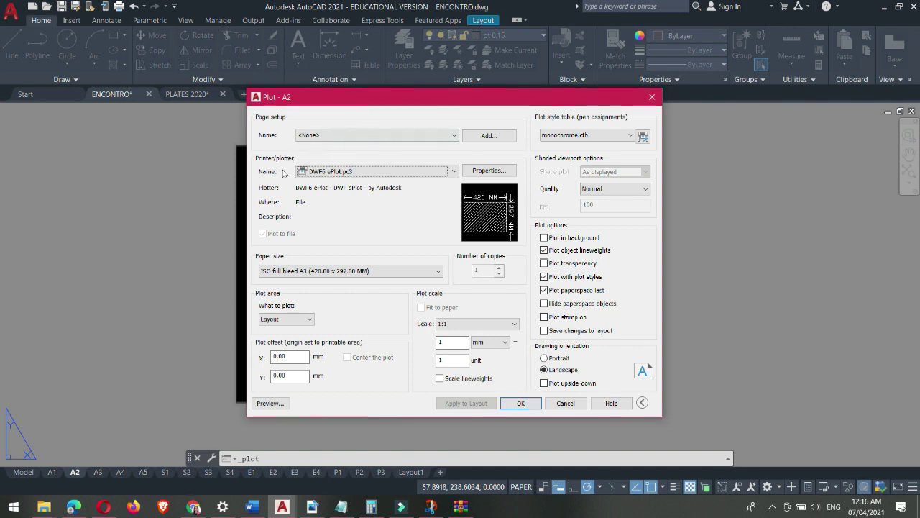
Set the plotter to DWG To PDF.pc3 and the plot style table to monochrome.ctb.
left_click(454, 173)
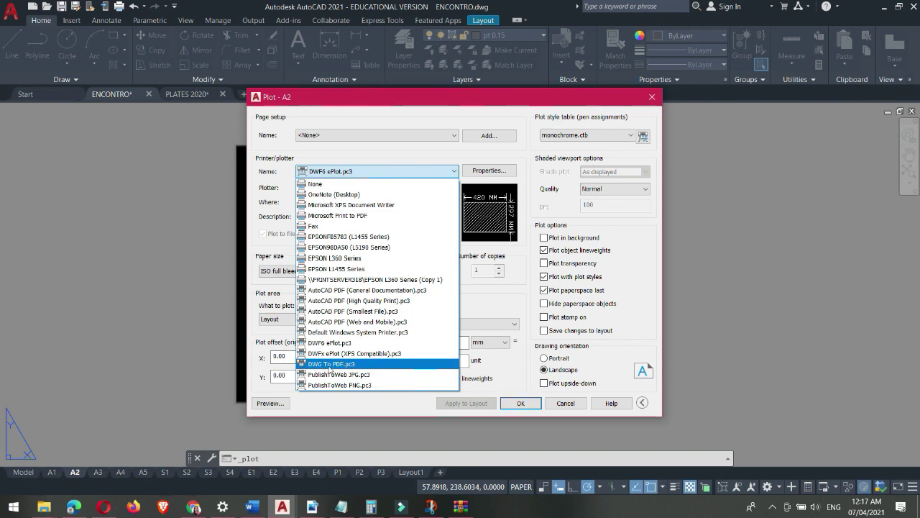
left_click(381, 366)
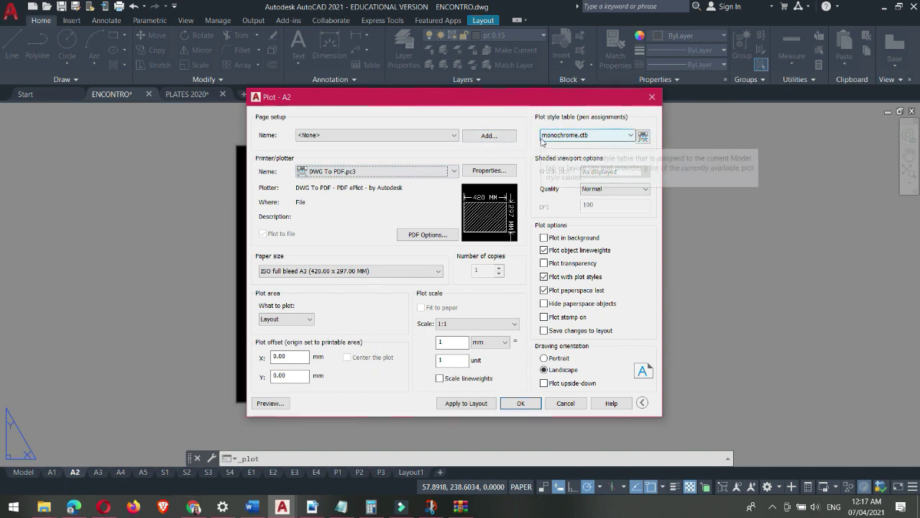
left_click(615, 138)
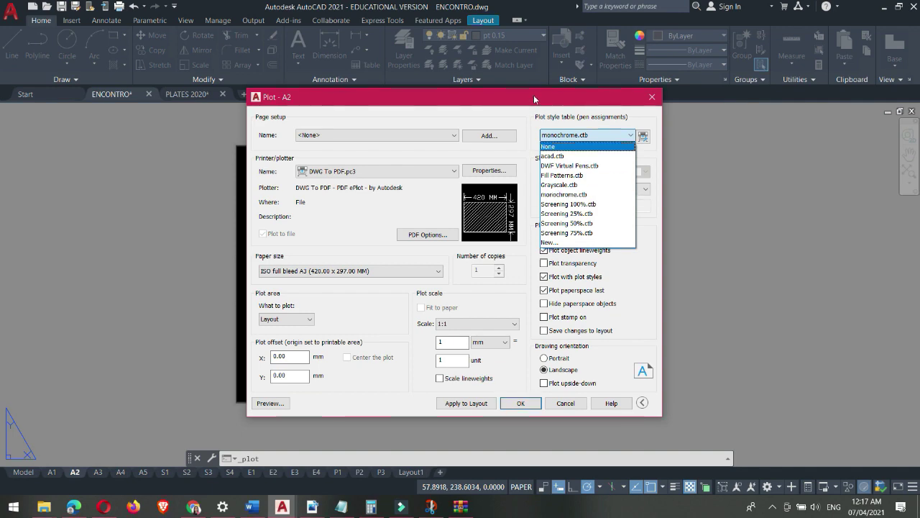
left_click(561, 194)
left_click_drag(558, 96, 791, 76)
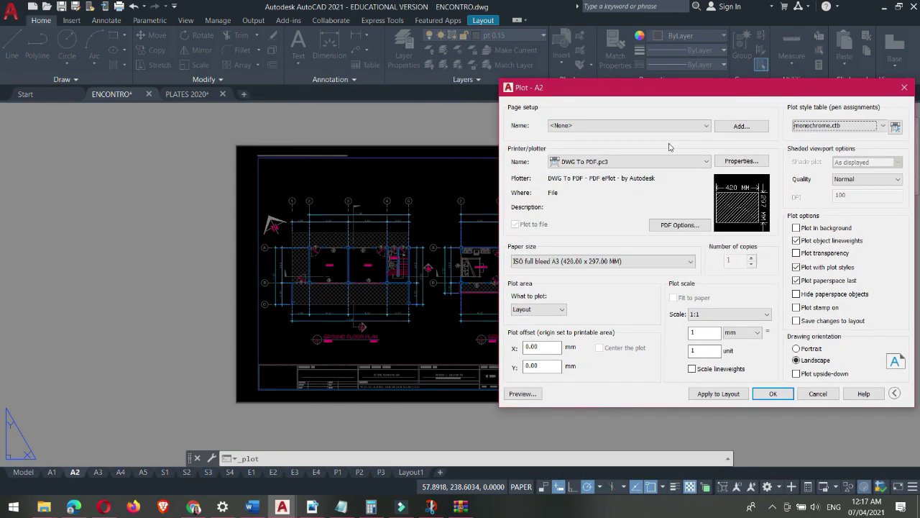
left_click_drag(598, 89, 360, 69)
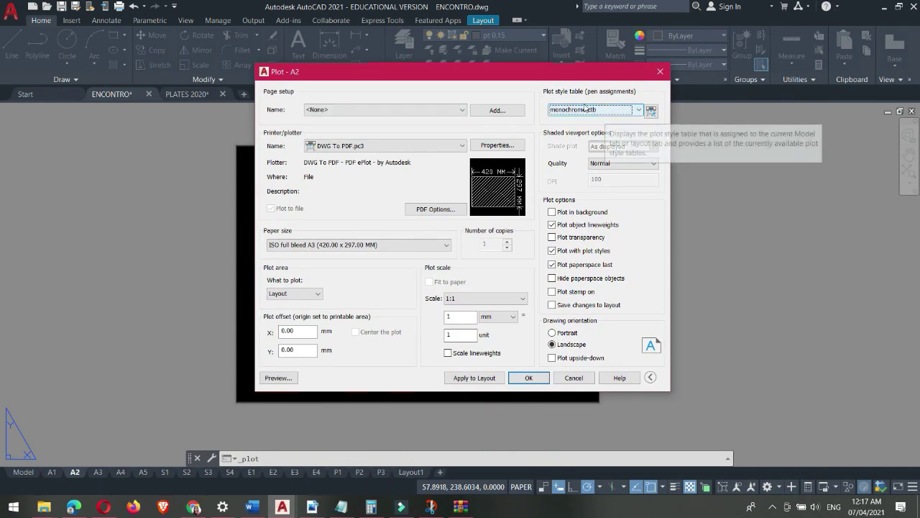
left_click_drag(518, 67, 508, 67)
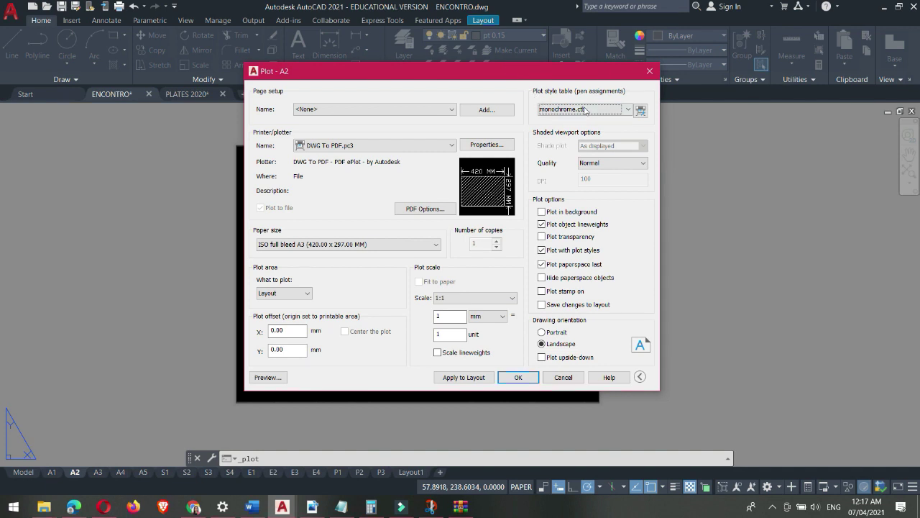
left_click(590, 109)
left_click(565, 170)
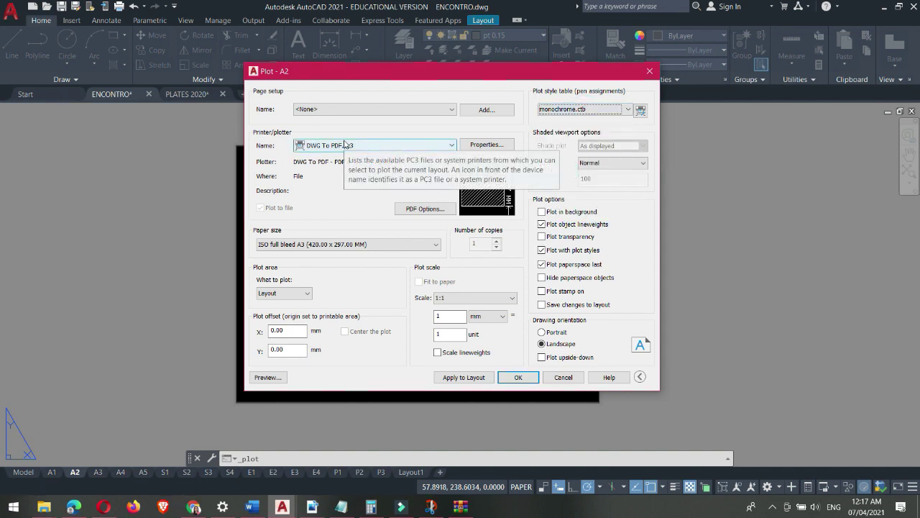
Preview the A2 plot, examine the floor plans and title block up close, and return to the plot settings.
left_click(268, 378)
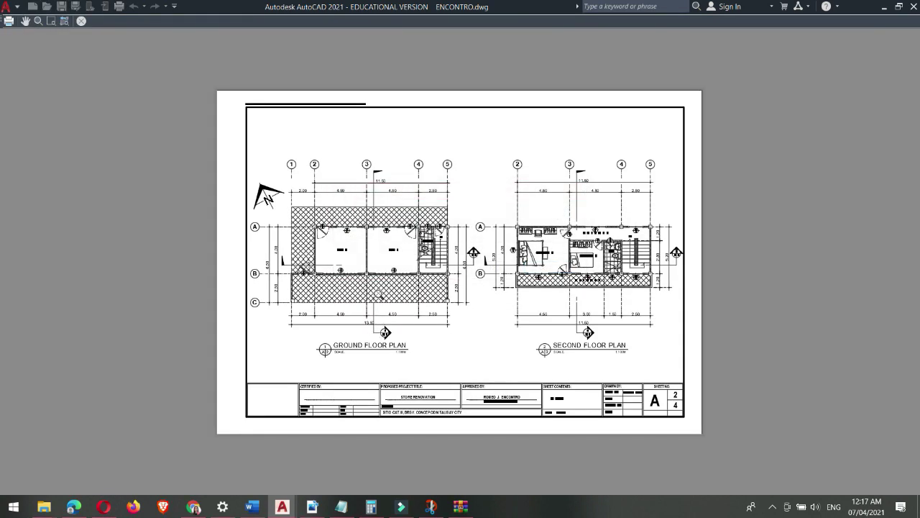
scroll(379, 295, "up", 5)
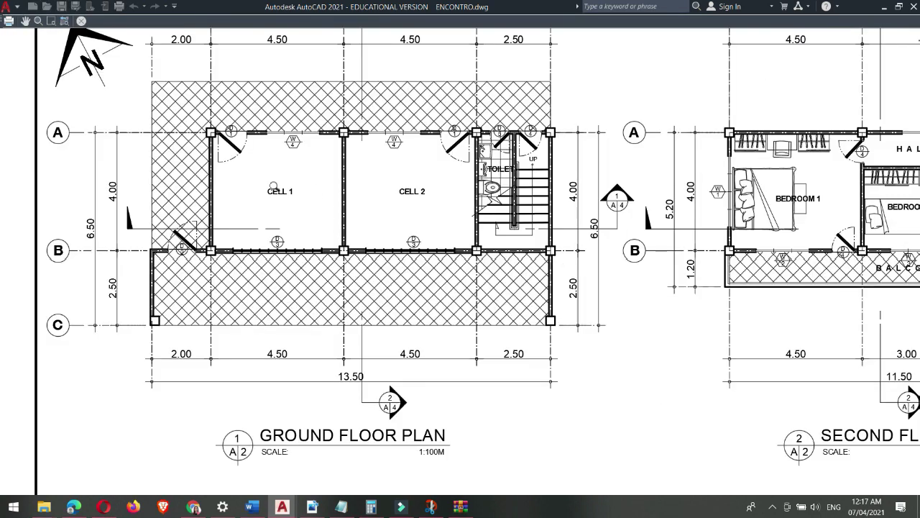
scroll(356, 218, "down", 5)
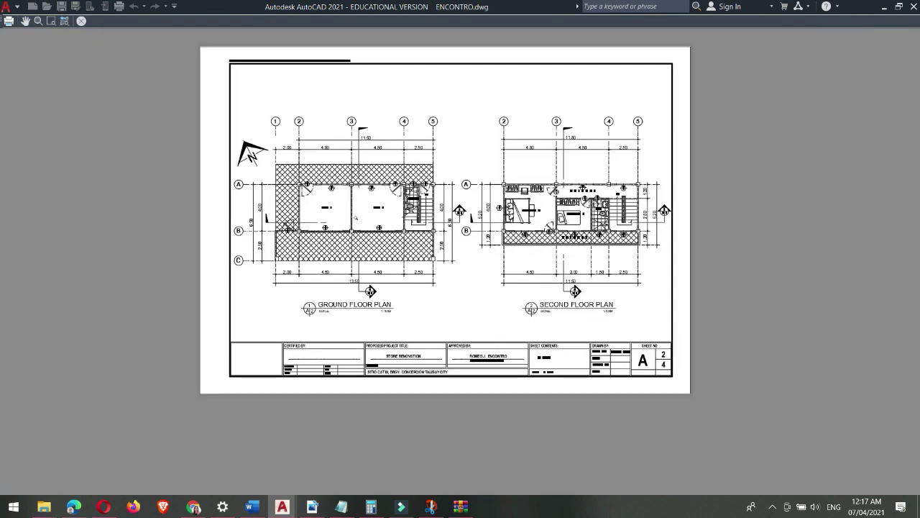
scroll(632, 244, "up", 3)
scroll(504, 156, "up", 3)
scroll(553, 223, "down", 7)
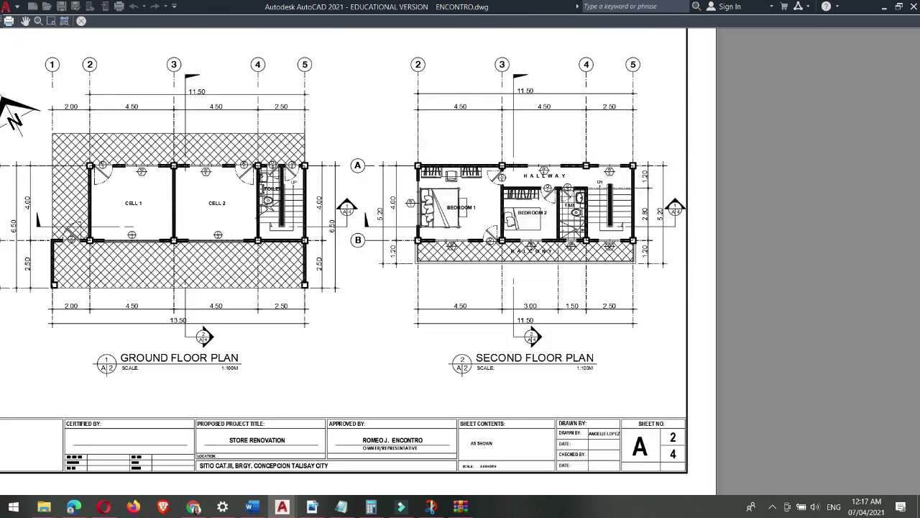
scroll(438, 206, "up", 2)
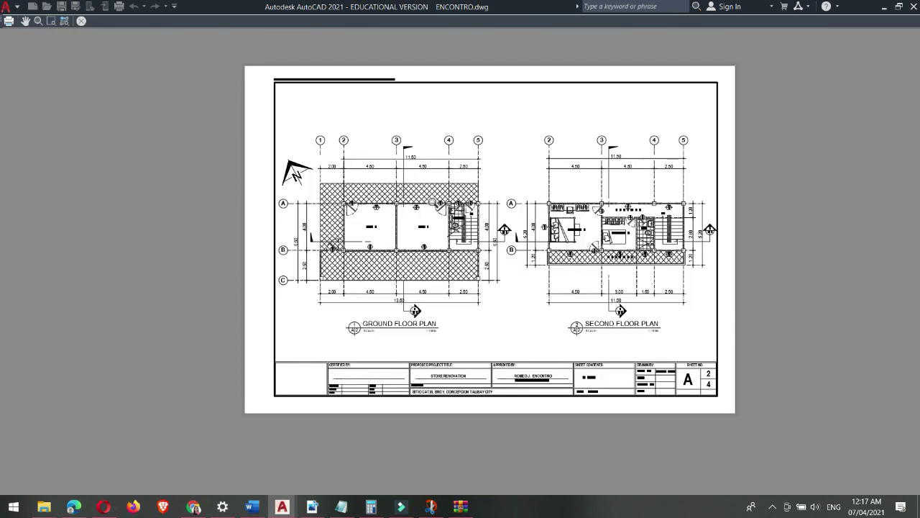
key("Escape")
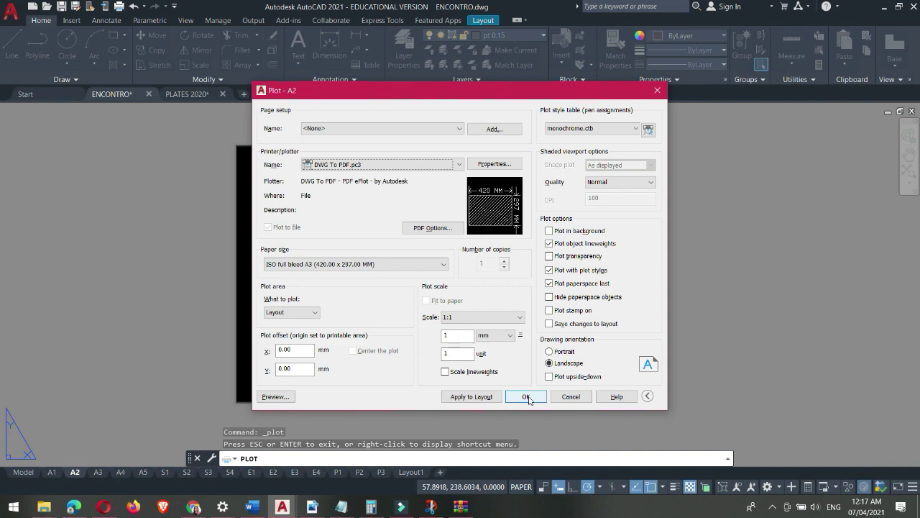
Proceed with the plot and create a folder named "pdf export sample" in Documents as its save location.
left_click(526, 397)
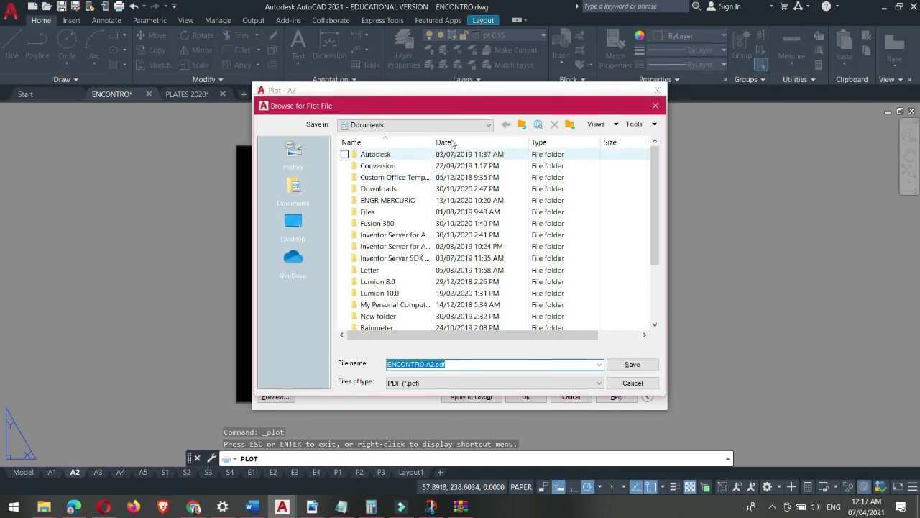
left_click_drag(456, 102, 443, 85)
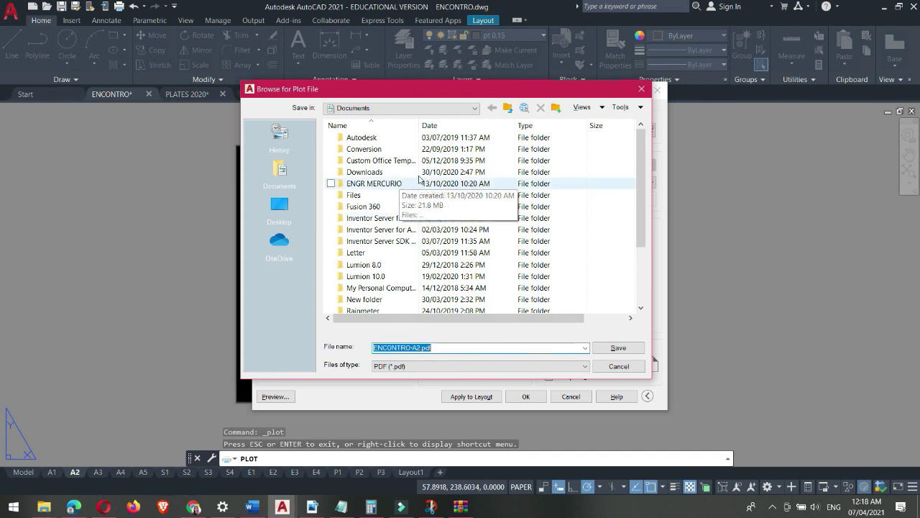
left_click(556, 108)
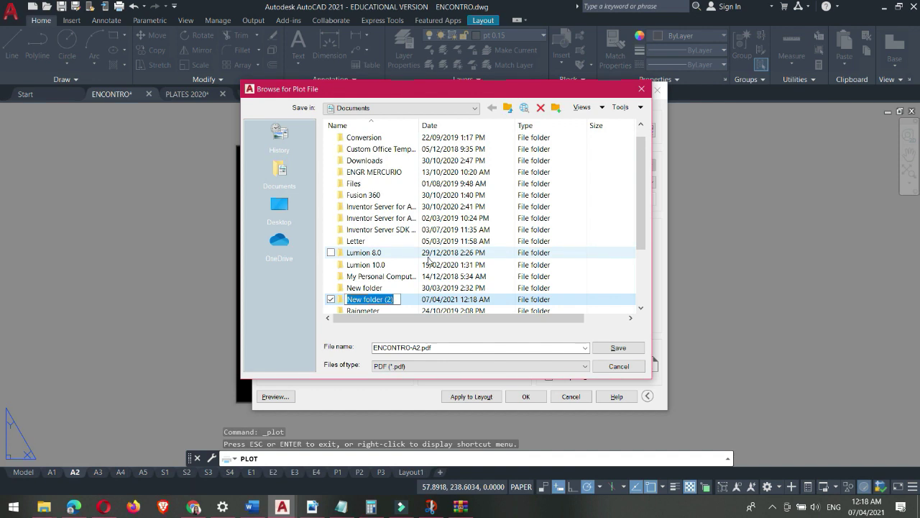
type("p")
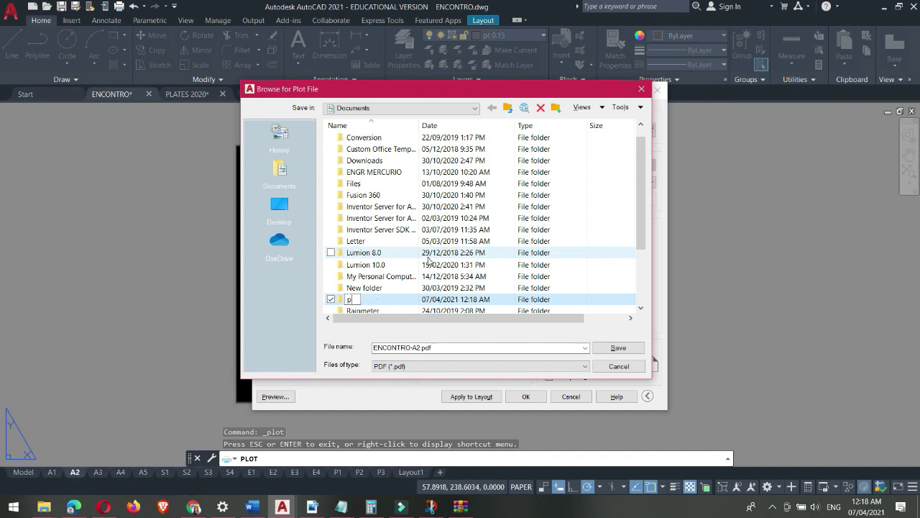
type("df export sample")
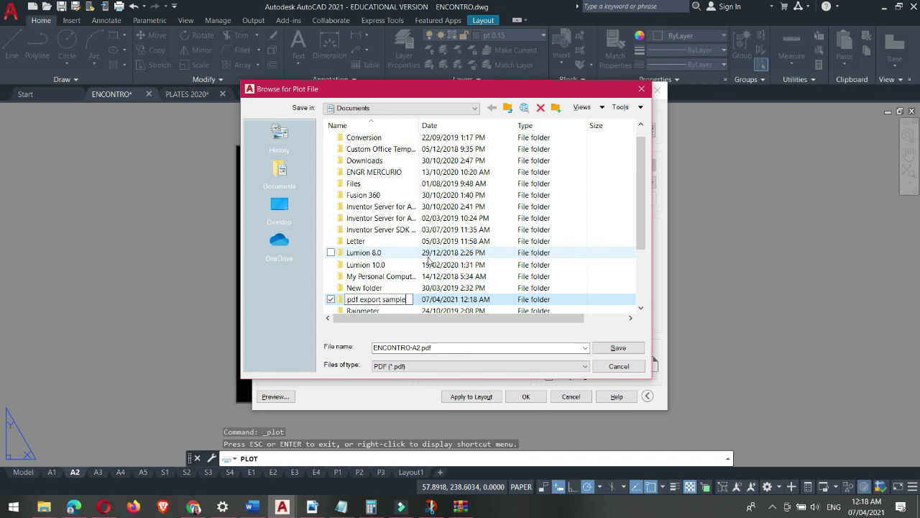
key("Return")
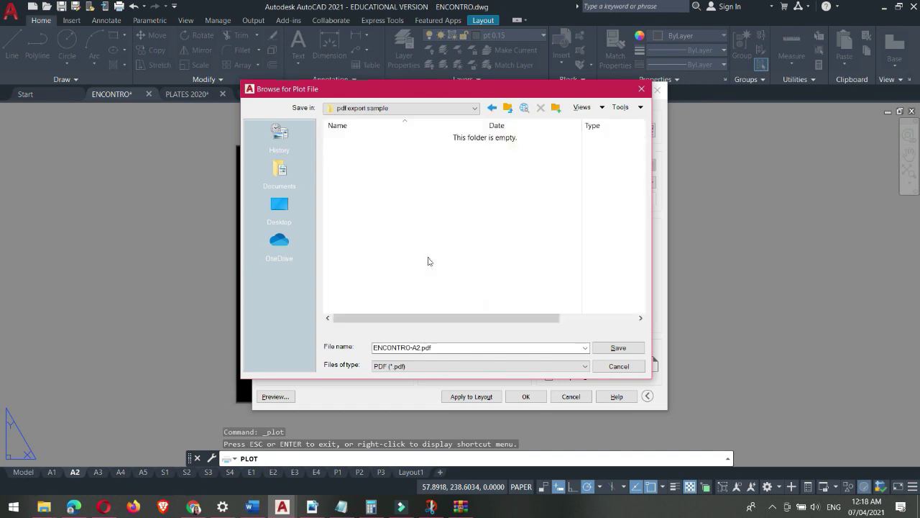
Shorten the PDF's file name to -A2.pdf, save it in the new folder and check the exported sheet.
left_click(407, 348)
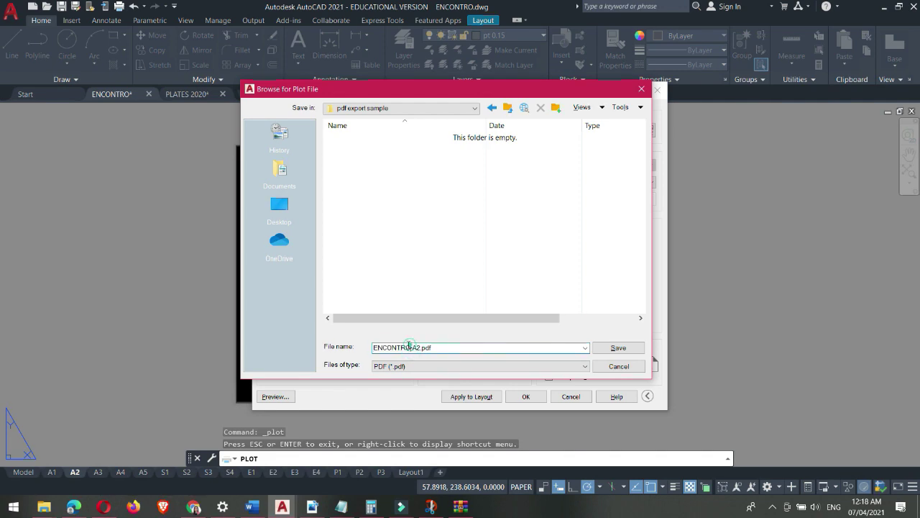
left_click_drag(411, 348, 313, 347)
key("BackSpace")
left_click(617, 348)
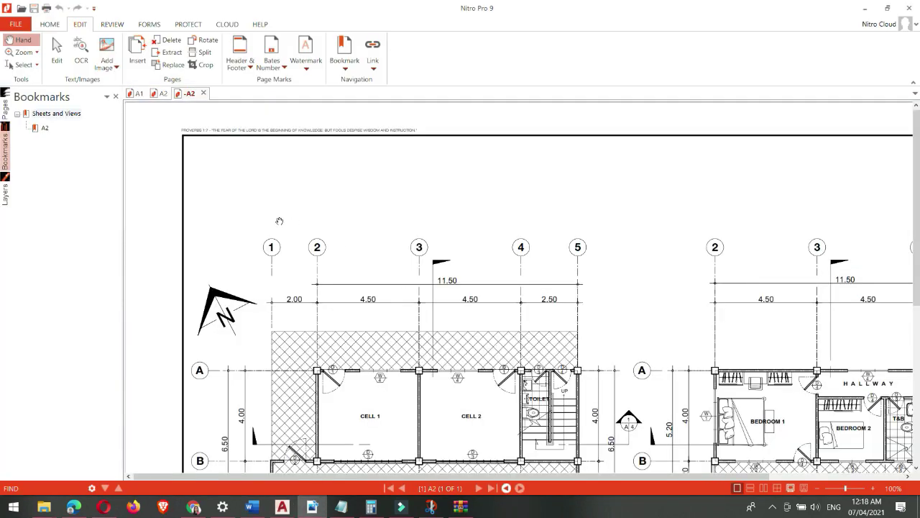
scroll(205, 158, "down", 1, "ctrl")
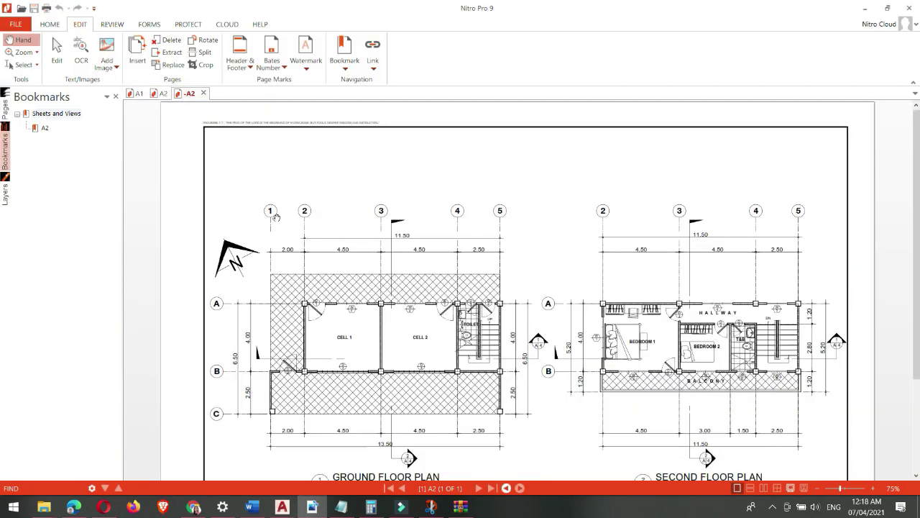
scroll(276, 217, "down", 3)
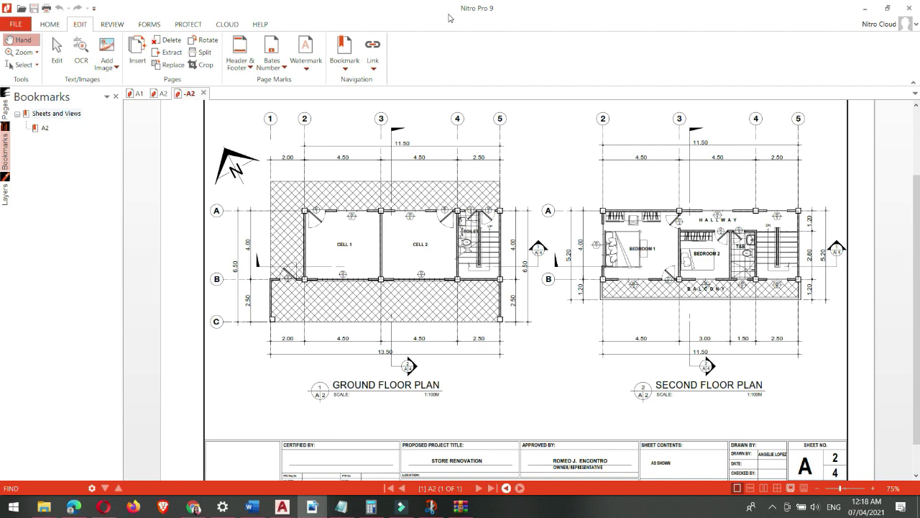
Close the older A2.pdf without saving changes and view the whole exported -A2 sheet.
left_click(162, 94)
left_click(177, 93)
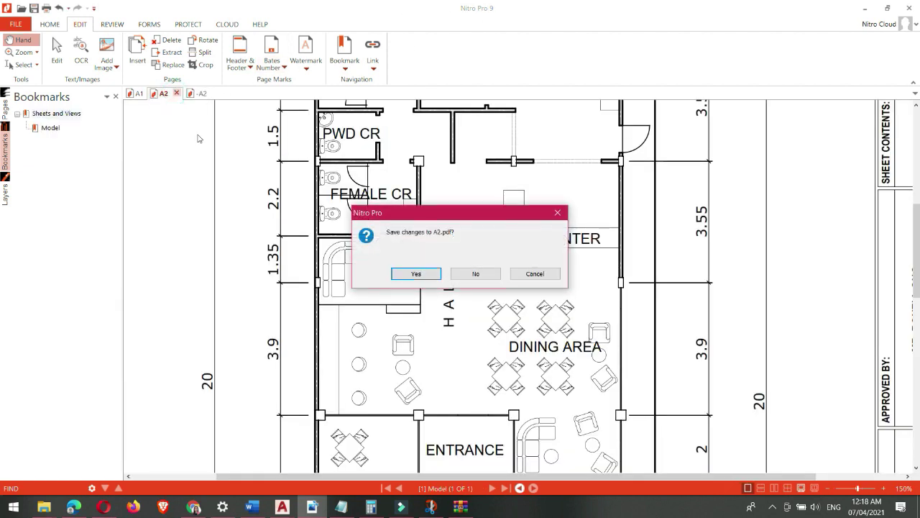
left_click(475, 273)
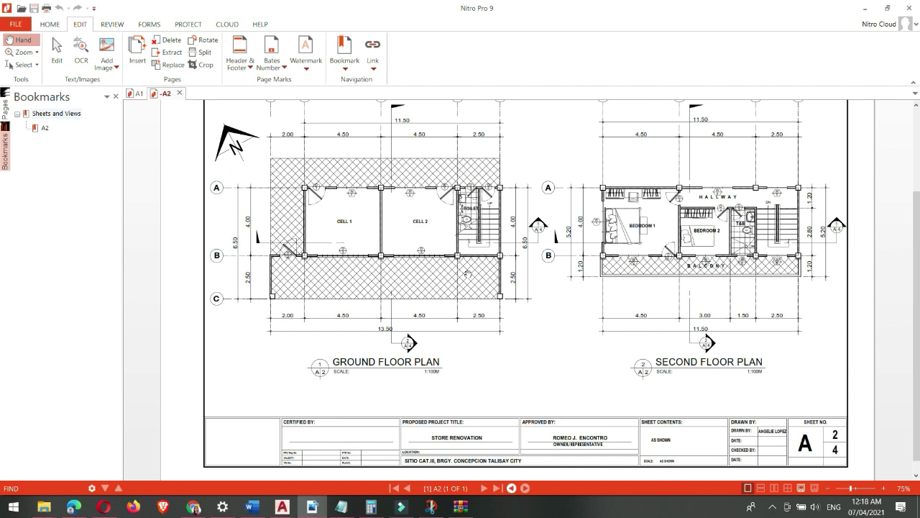
scroll(468, 275, "down", 1, "ctrl")
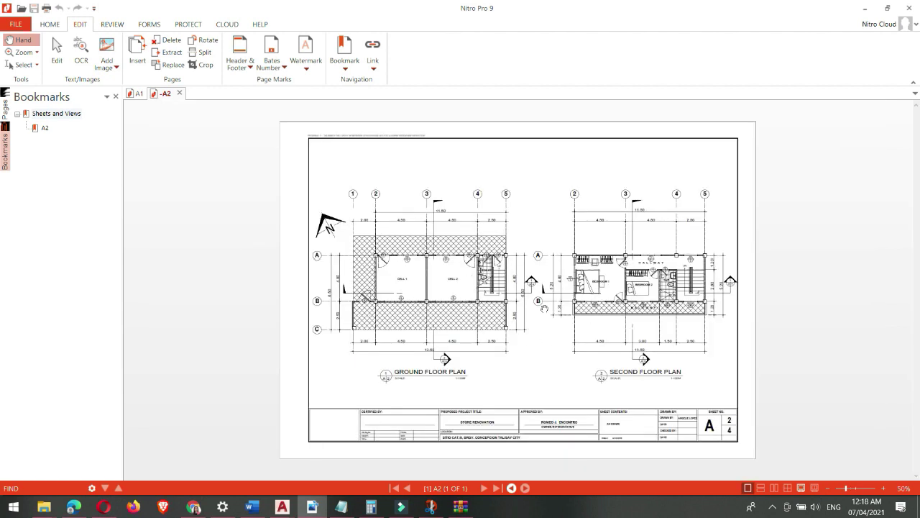
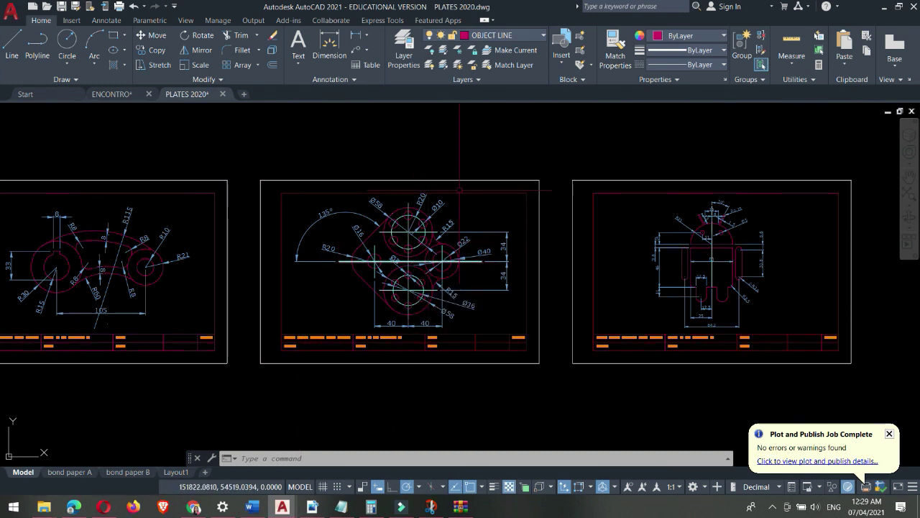
Start a single-sheet plot of the PLATES 2020 model space and set the plotter to DWG To PDF.pc3.
middle_click_drag(477, 151, 461, 150)
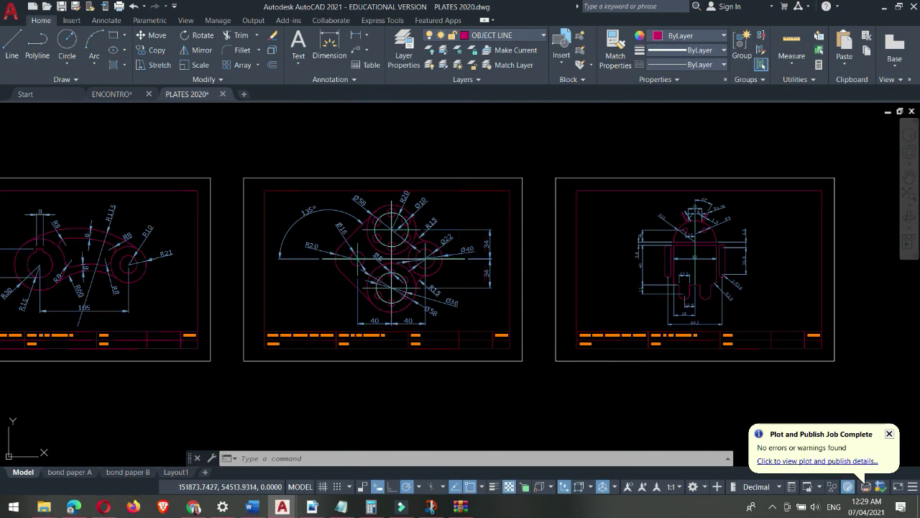
key("ctrl+p")
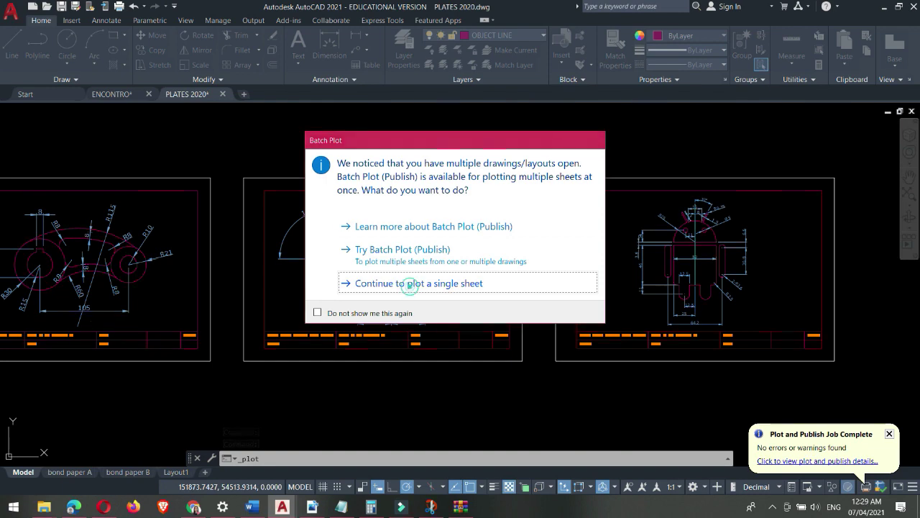
left_click(407, 284)
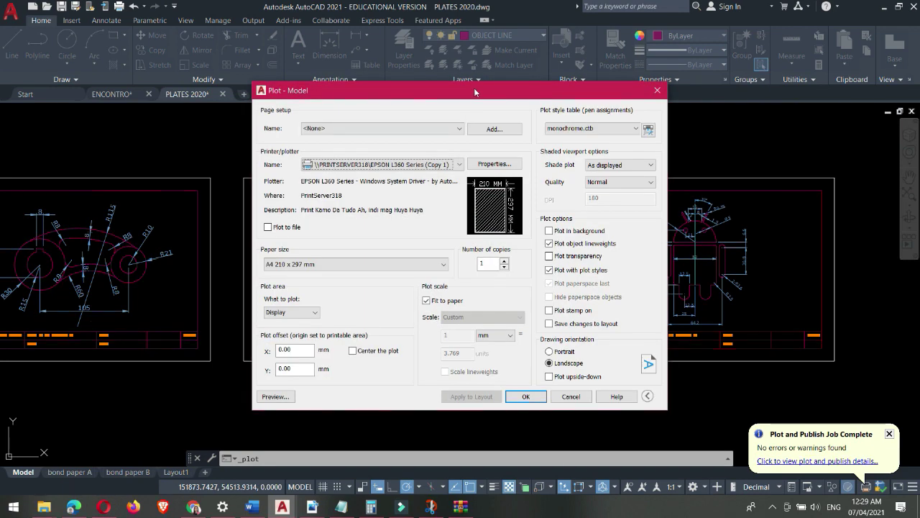
left_click_drag(474, 92, 579, 89)
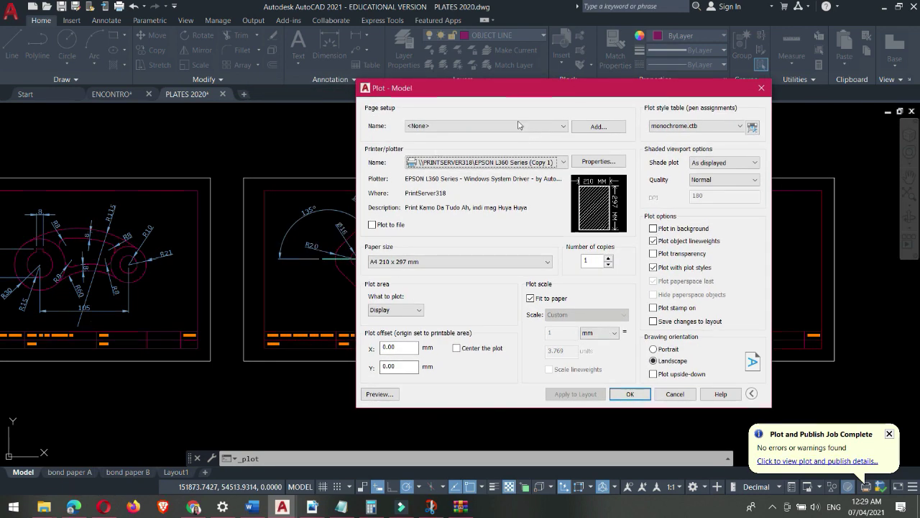
left_click_drag(500, 88, 465, 81)
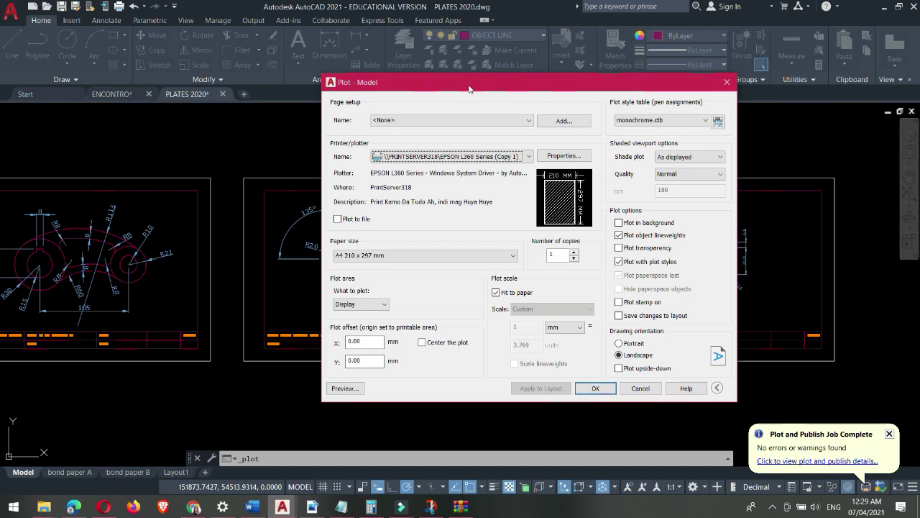
left_click(492, 157)
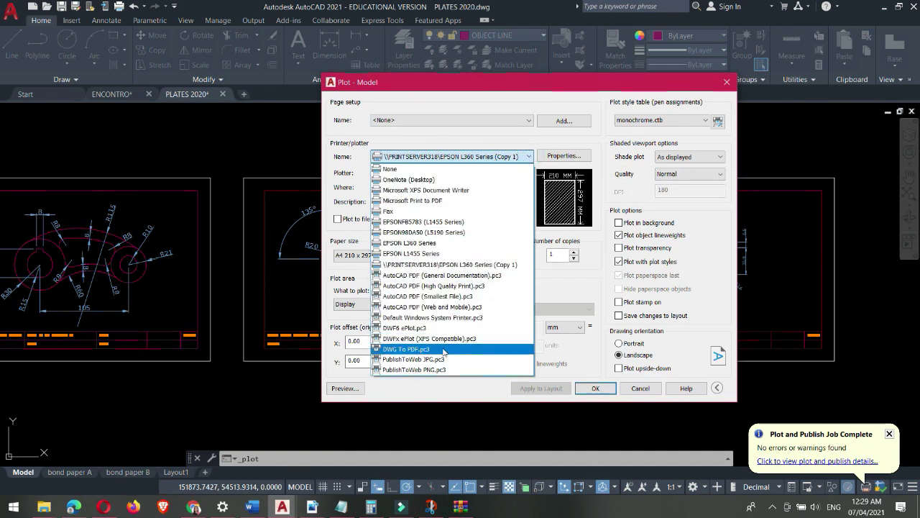
left_click(407, 349)
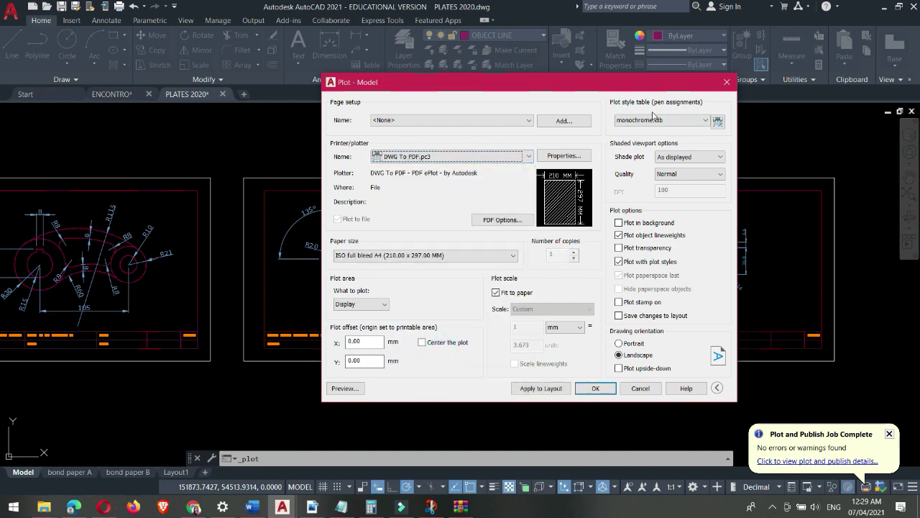
Set the plot area to a window spanning opposite corners of the middle plate's outer white frame.
left_click_drag(561, 82, 561, 51)
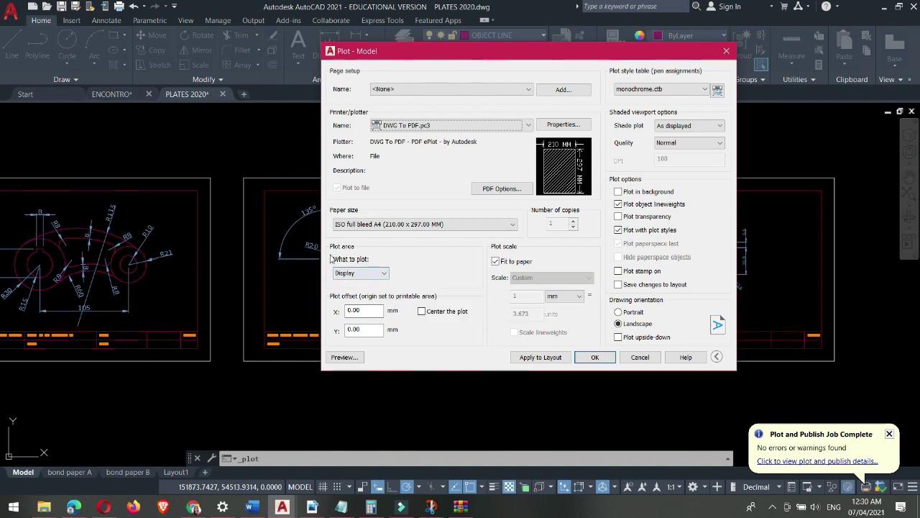
left_click(384, 274)
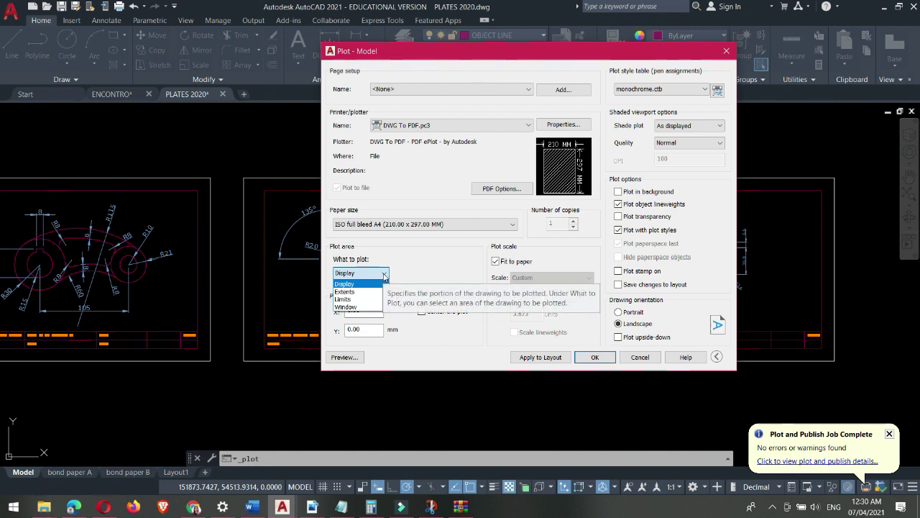
left_click(359, 309)
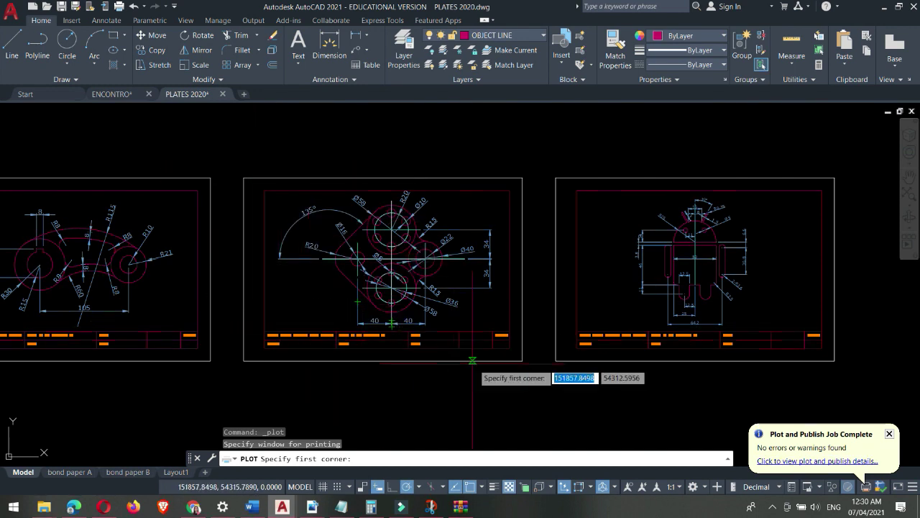
left_click(522, 360)
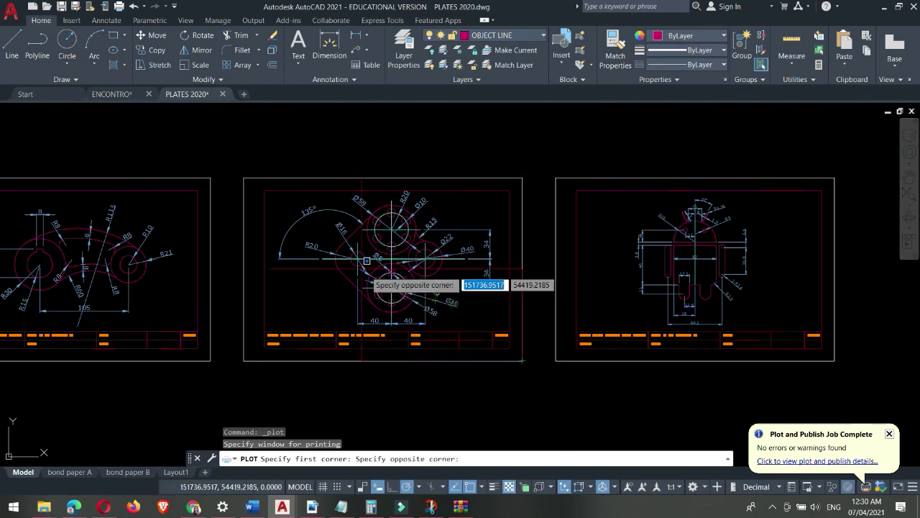
left_click(244, 178)
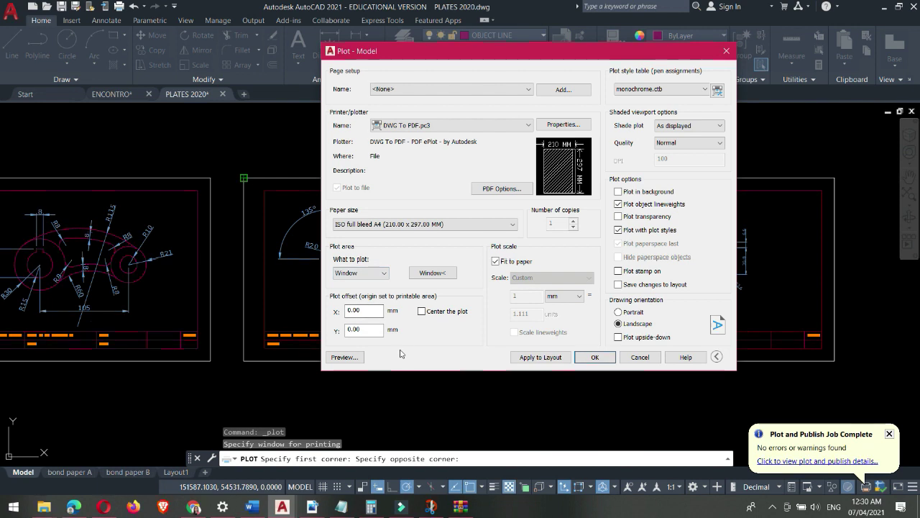
Preview the middle plate's plot and return to the plot settings.
left_click(353, 358)
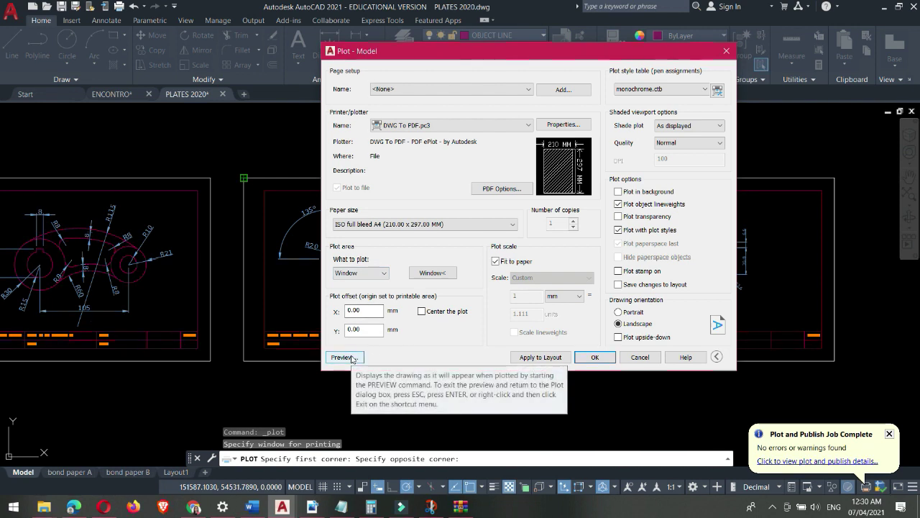
left_click(352, 358)
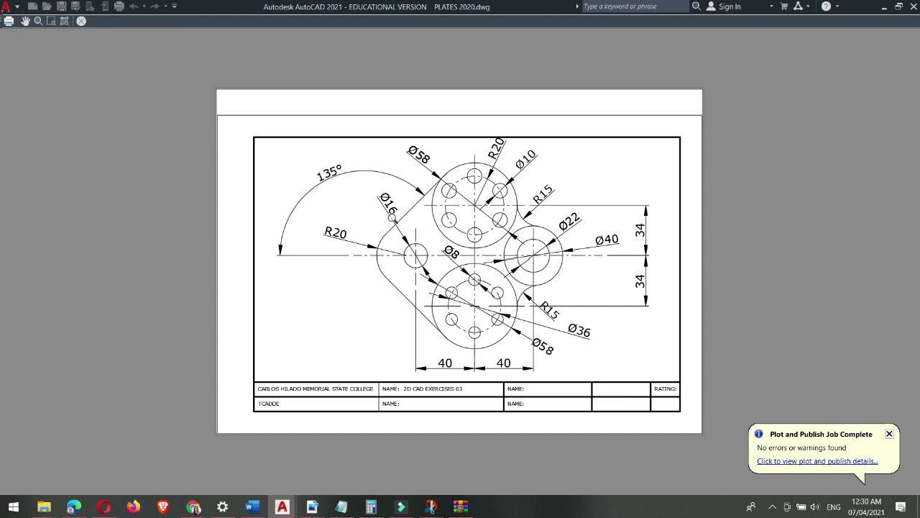
key("Escape")
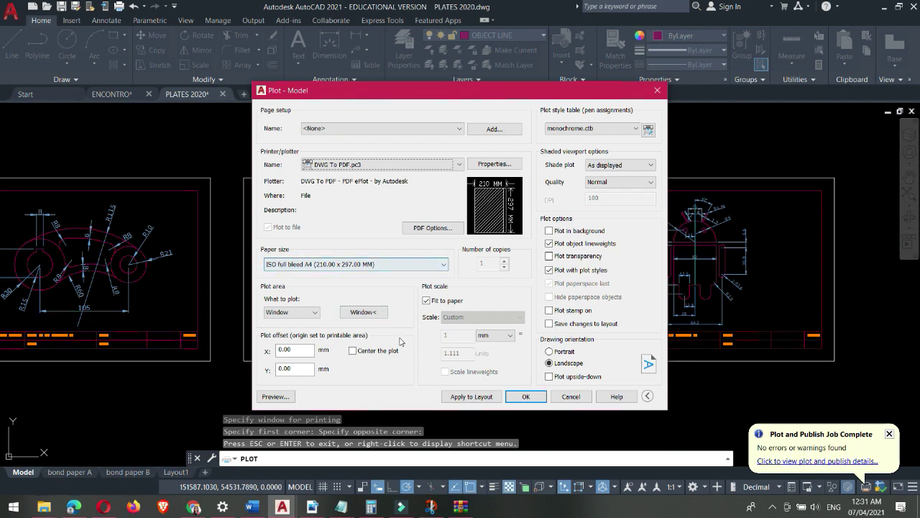
Plot the plate to PLATES 2020-Model.pdf in the "pdf export sample" folder and check both exported PDFs.
left_click(524, 397)
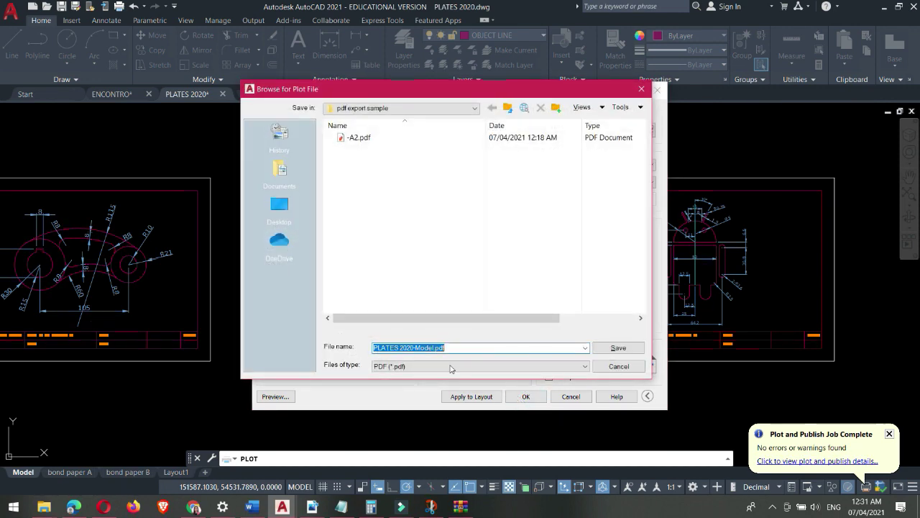
left_click(612, 349)
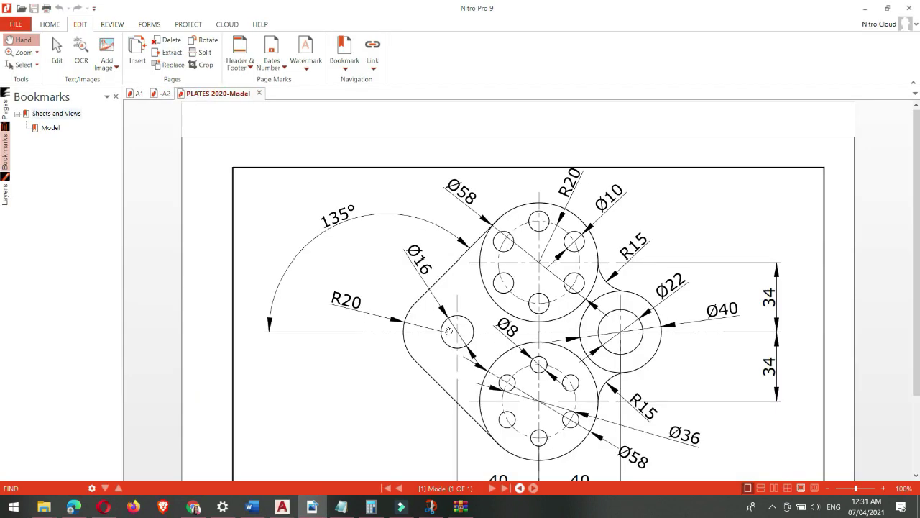
scroll(449, 331, "down", 3)
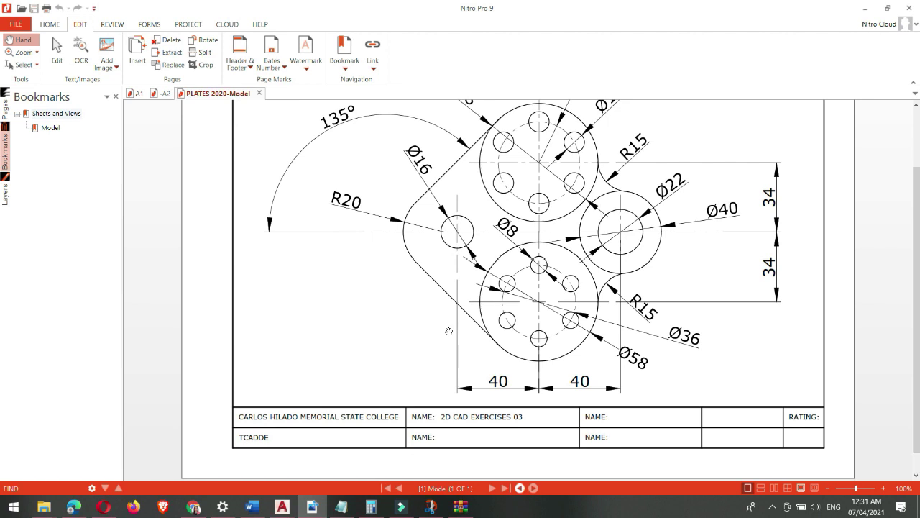
scroll(449, 331, "up", 1)
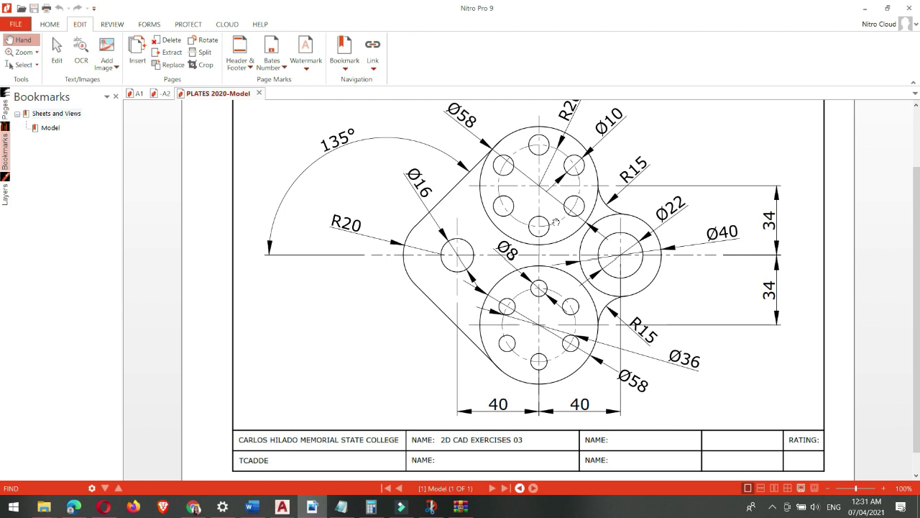
left_click(163, 95)
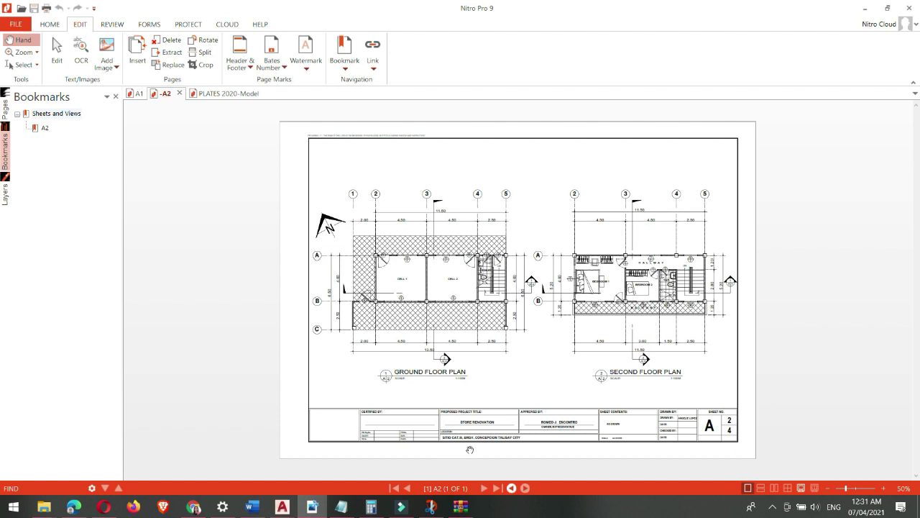
Switch to the floor plan drawing in AutoCAD and create a new metric drawing with no template.
mouse_move(282, 506)
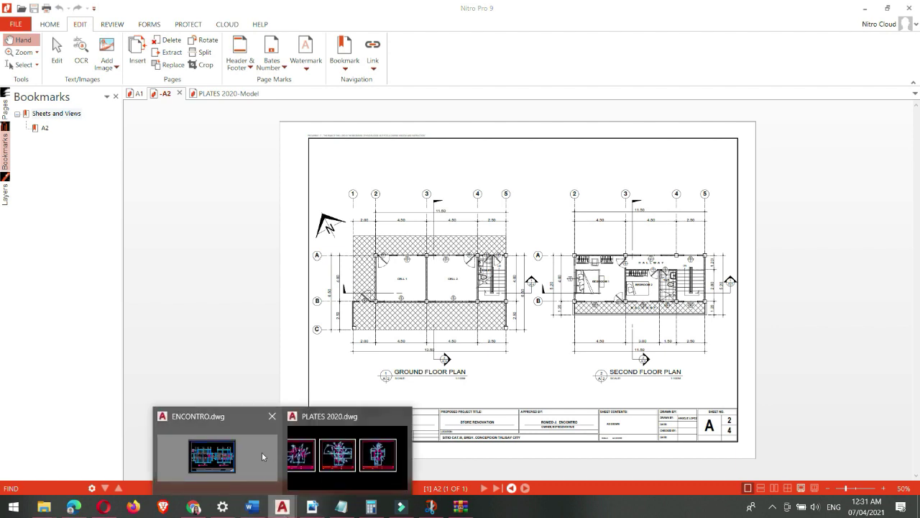
left_click(262, 456)
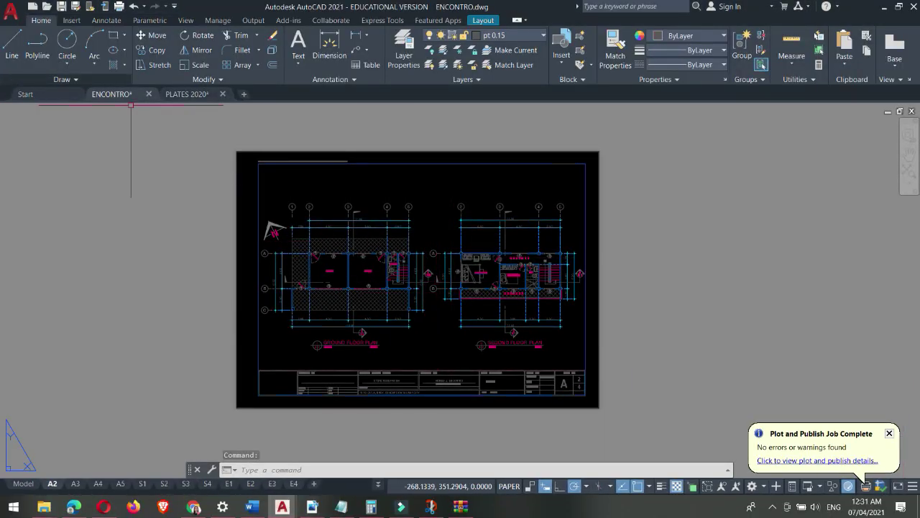
left_click(11, 11)
left_click(52, 75)
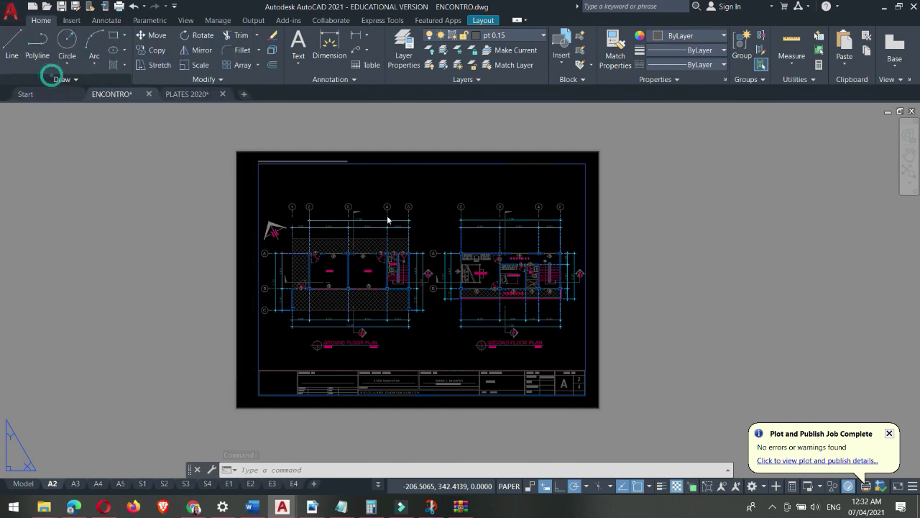
left_click(627, 339)
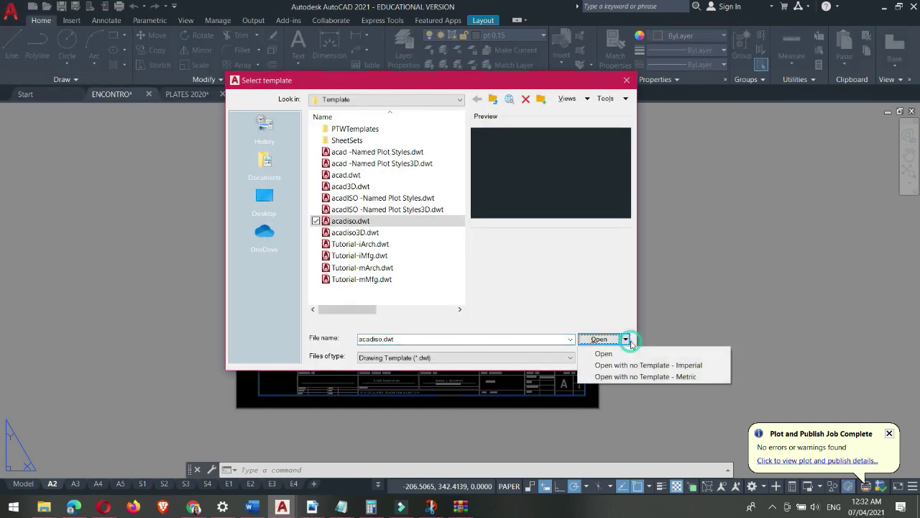
left_click(631, 377)
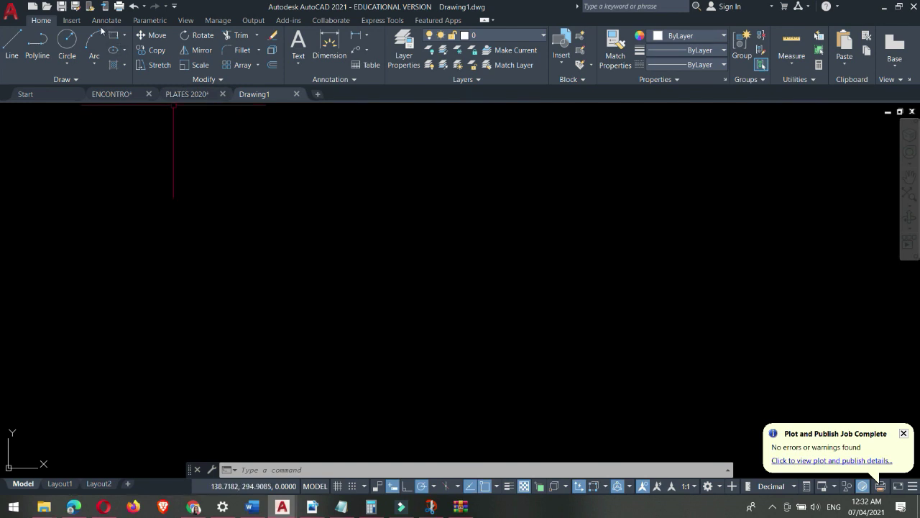
Start a PDF import and open -A2.pdf from the "pdf export sample" folder.
left_click(71, 20)
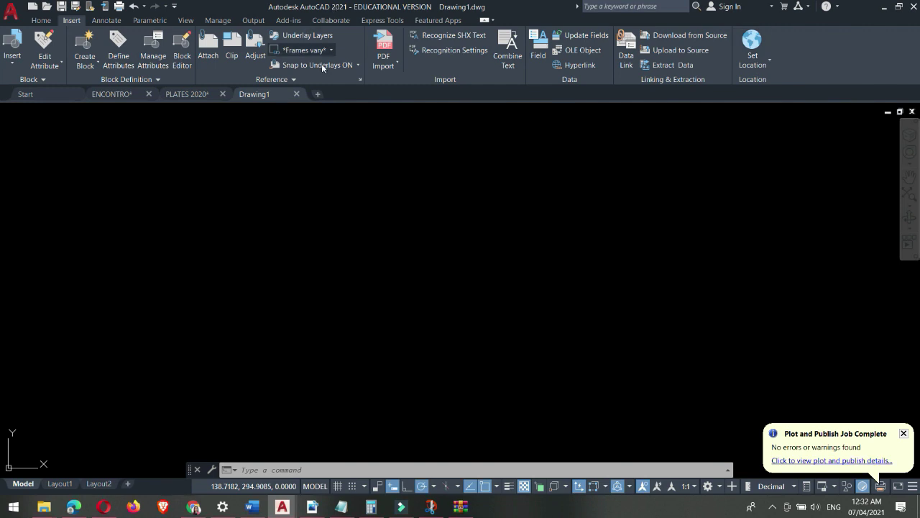
left_click(388, 57)
left_click(407, 86)
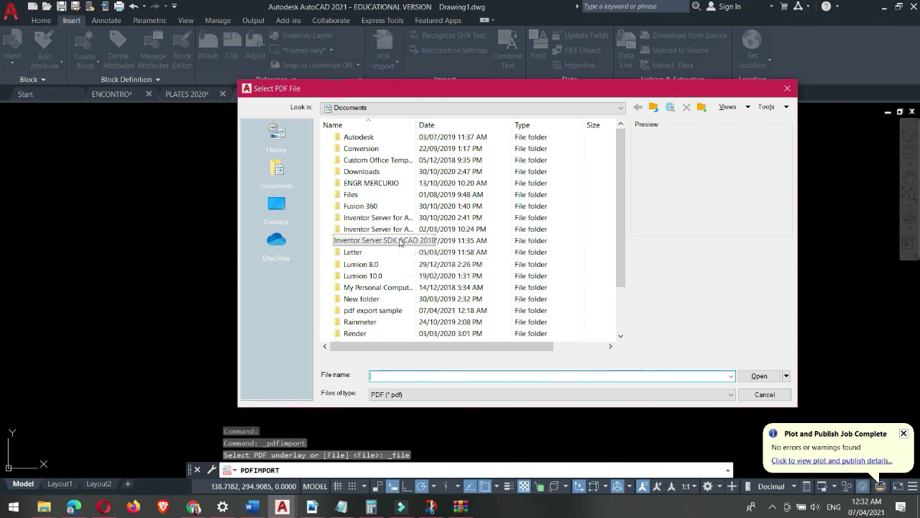
scroll(402, 259, "down", 2)
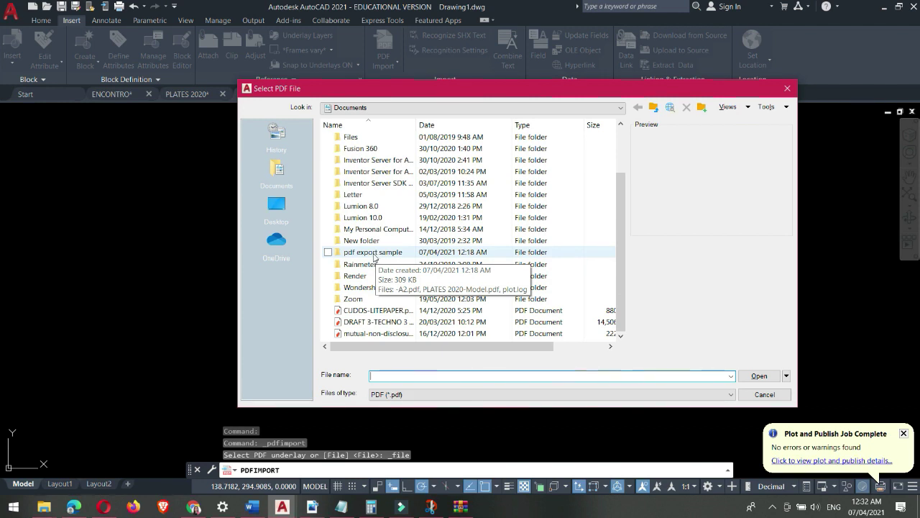
double_click(373, 253)
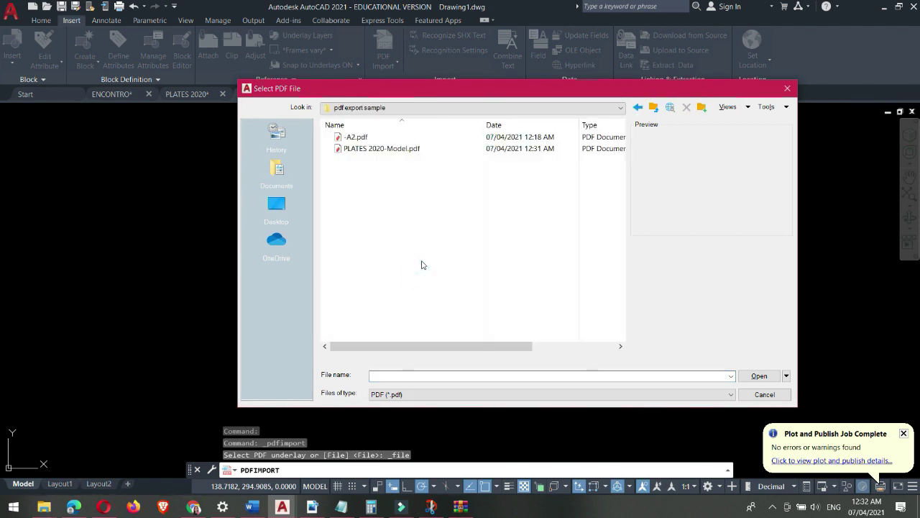
left_click_drag(425, 86, 402, 80)
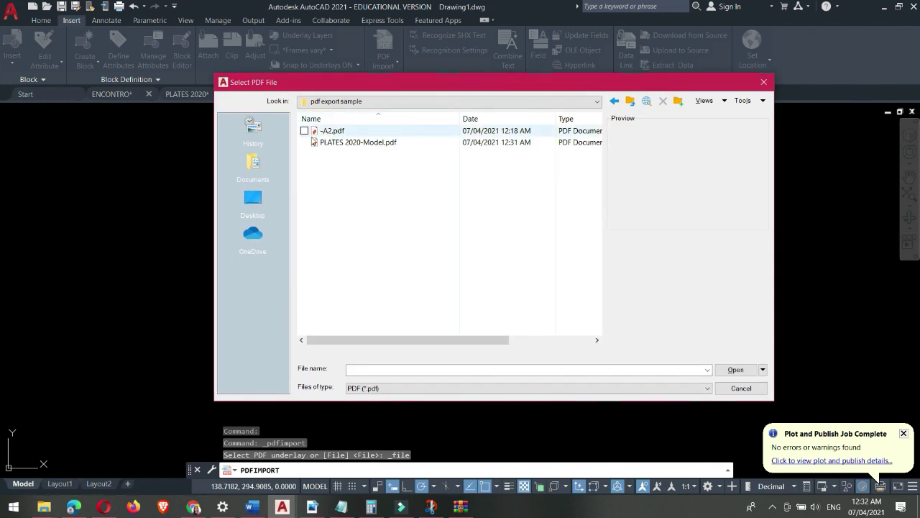
left_click(332, 134)
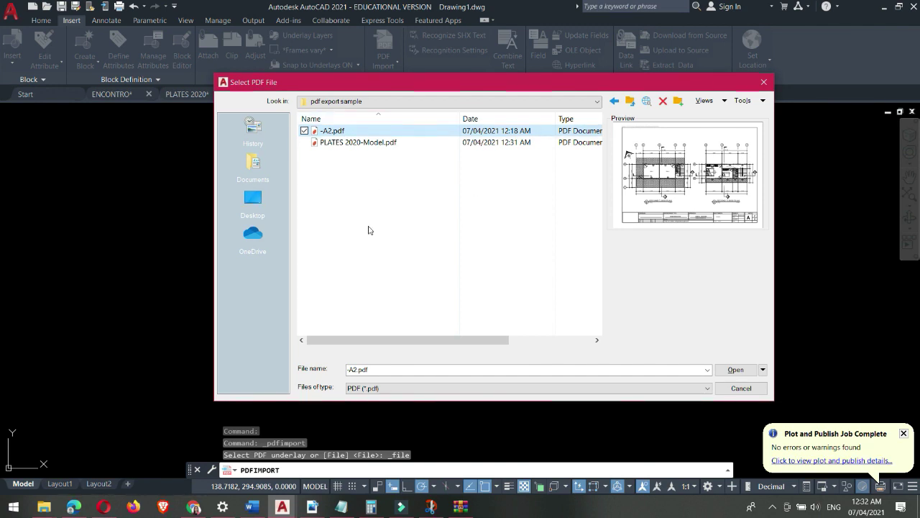
left_click(728, 370)
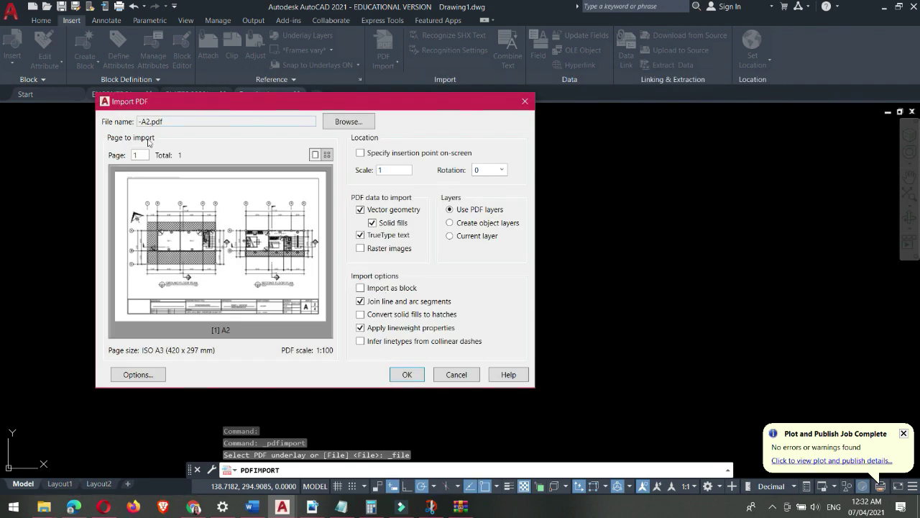
Import page 1 of -A2.pdf at scale 1 with vector geometry, solid fills and TrueType text, using the PDF layers.
left_click_drag(208, 101, 336, 129)
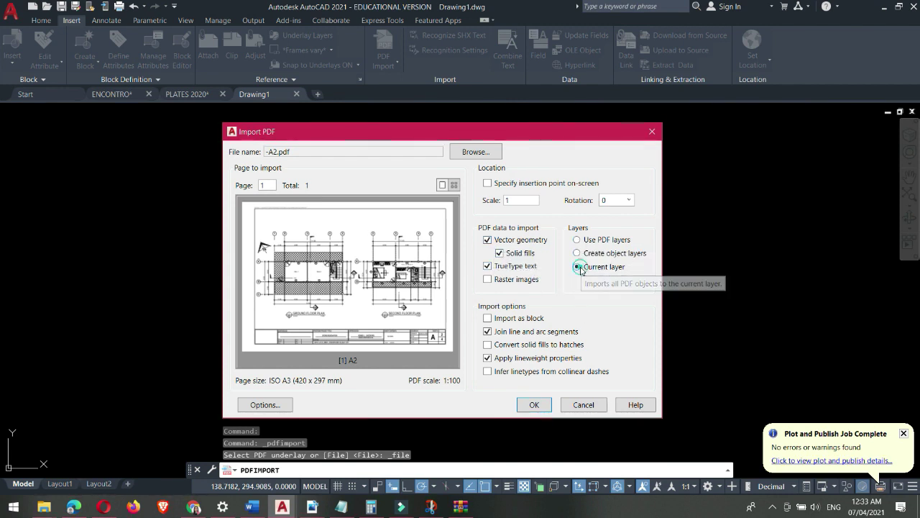
left_click(578, 267)
left_click(577, 253)
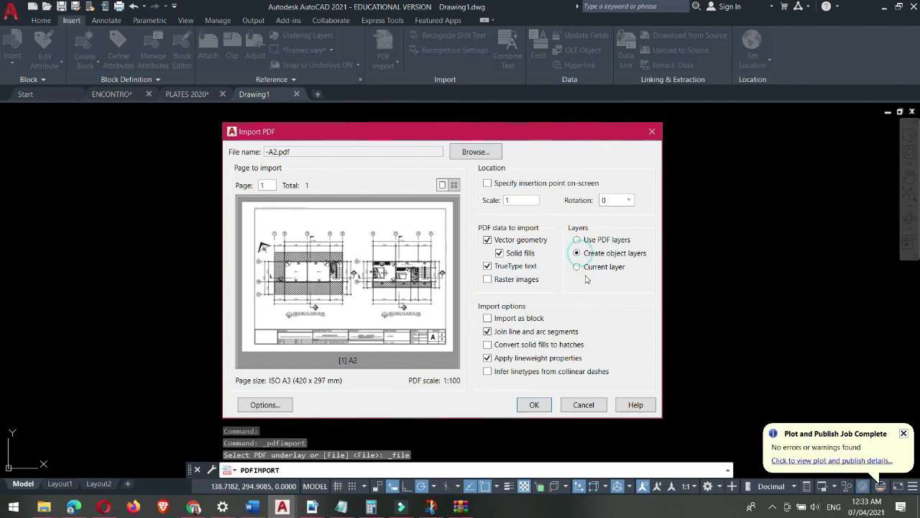
left_click(578, 240)
left_click(280, 407)
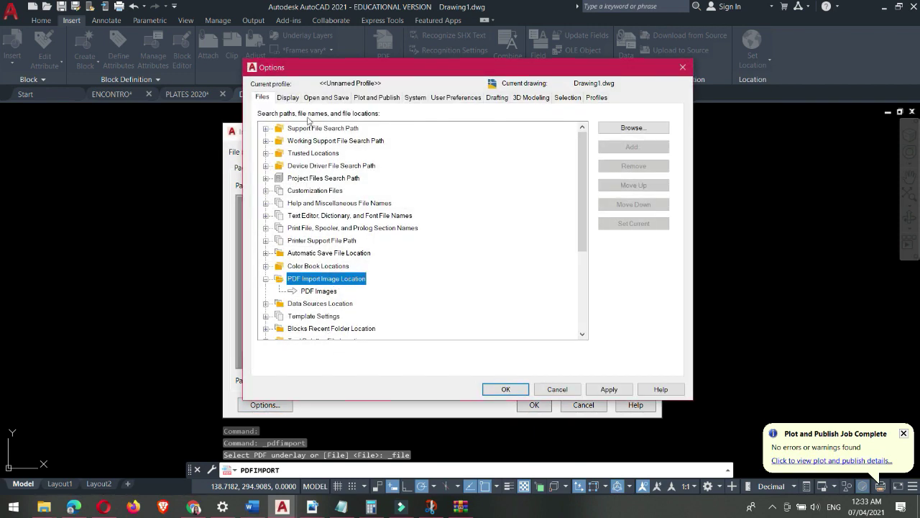
left_click(681, 69)
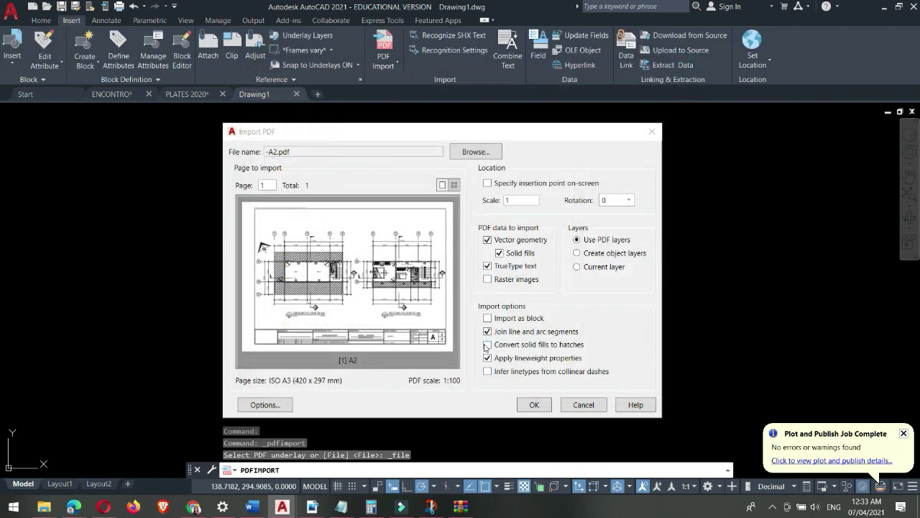
left_click(536, 405)
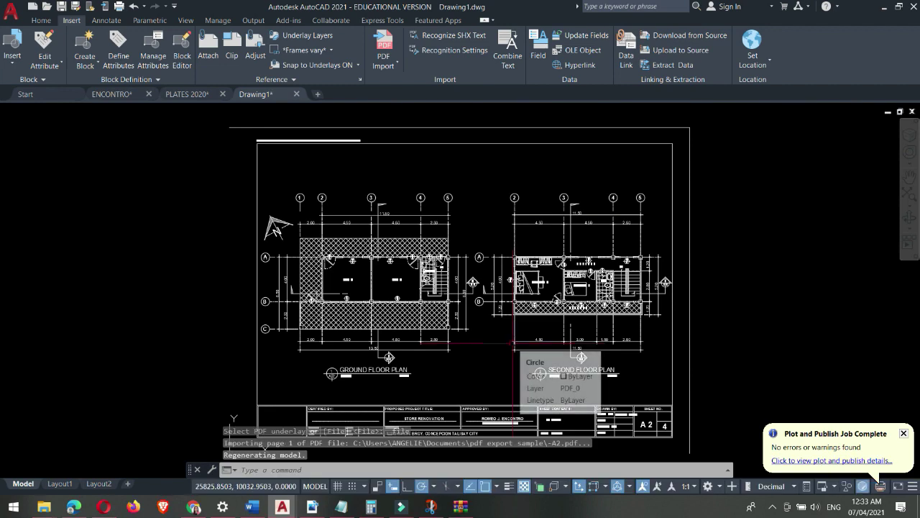
Examine the imported A2 sheet, checking the ground and second floor plans up close and as a whole.
scroll(461, 302, "down", 3)
scroll(455, 296, "up", 1)
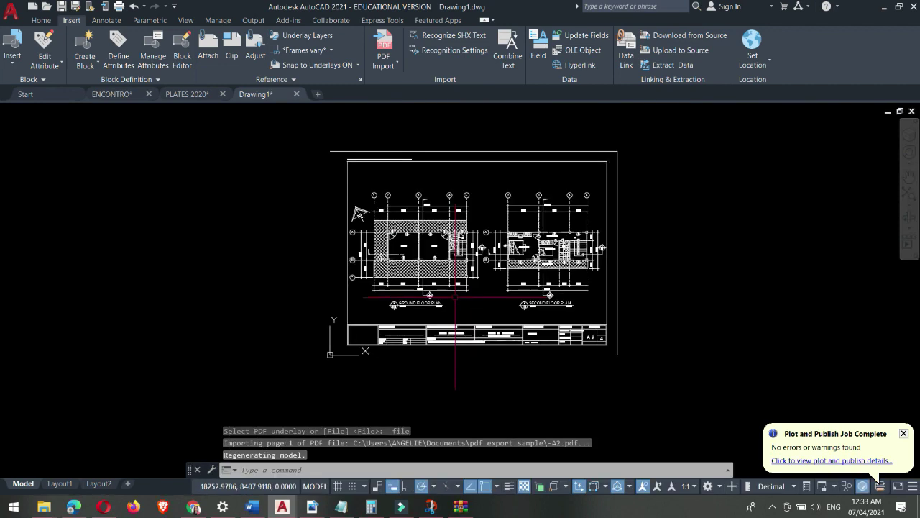
scroll(455, 296, "up", 5)
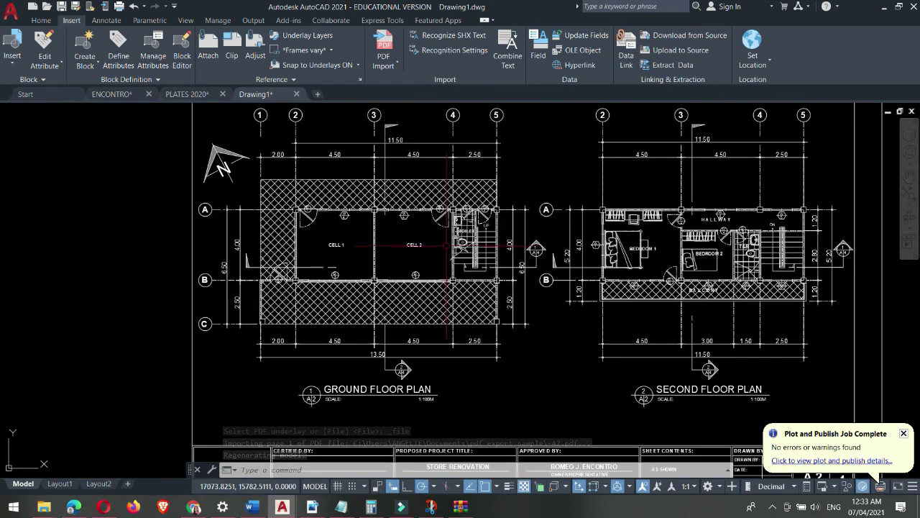
scroll(561, 247, "up", 5)
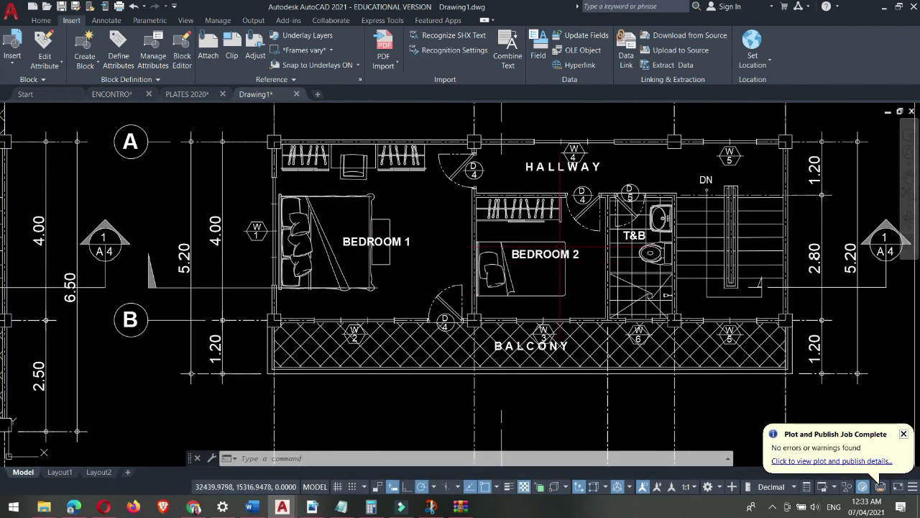
scroll(561, 247, "down", 8)
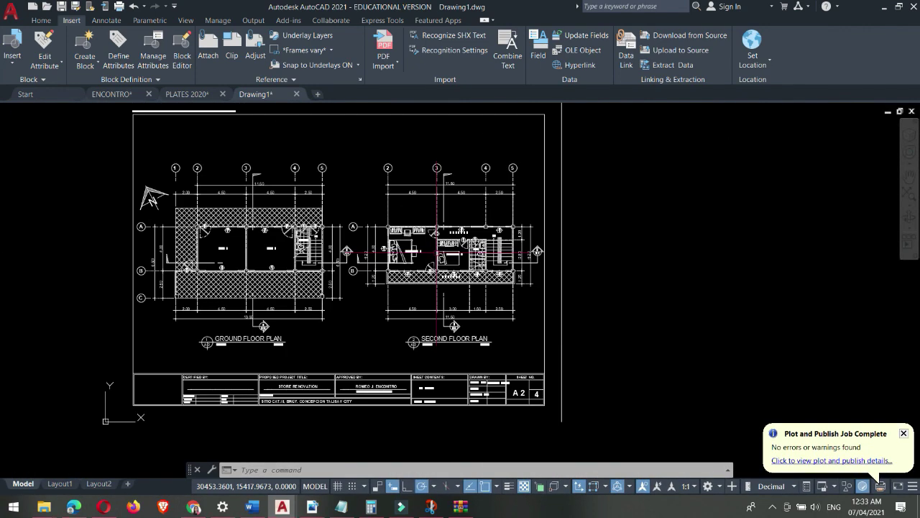
middle_click_drag(377, 293, 462, 300)
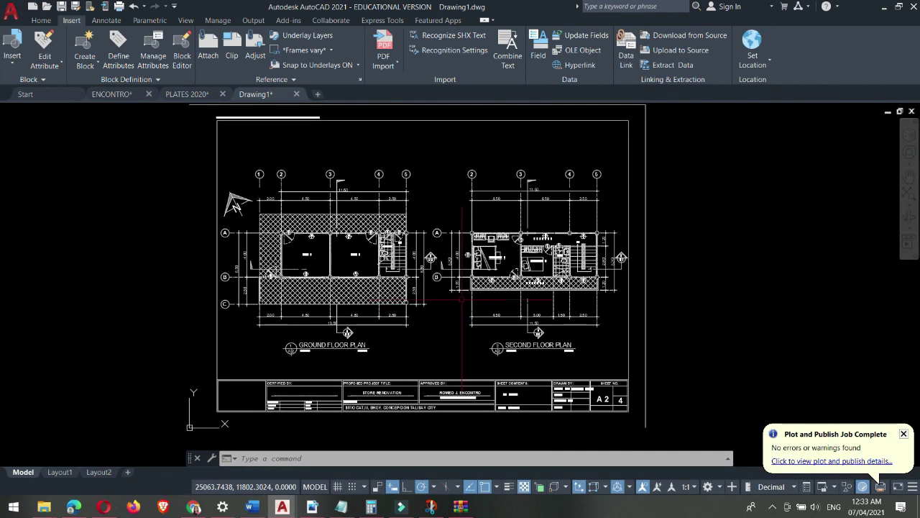
middle_click_drag(447, 304, 477, 316)
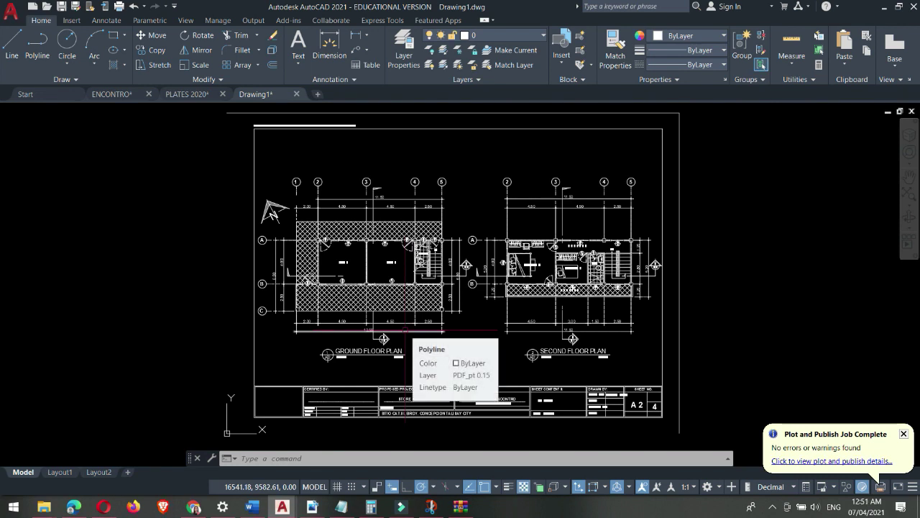
Inspect the ground floor plan's linework and dimension texts around the toilet and stair bay between grids 4 and 5.
scroll(430, 235, "up", 4)
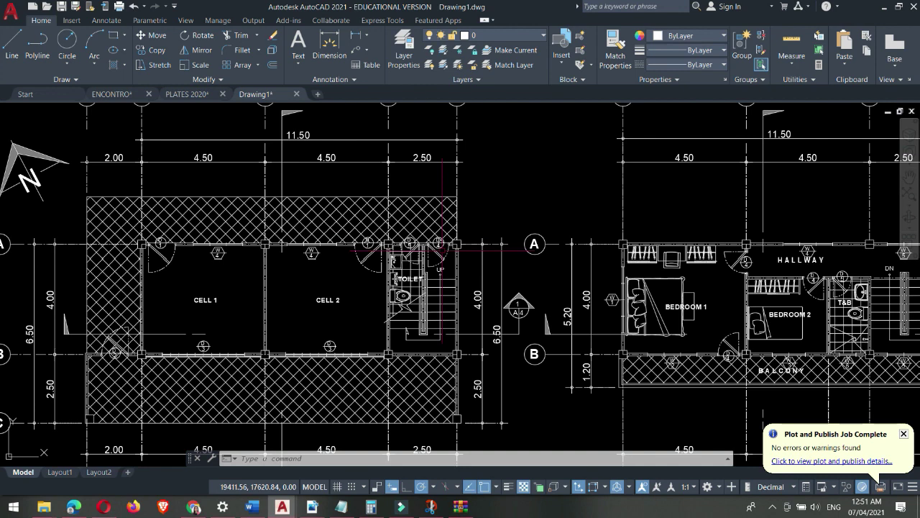
scroll(435, 166, "up", 4)
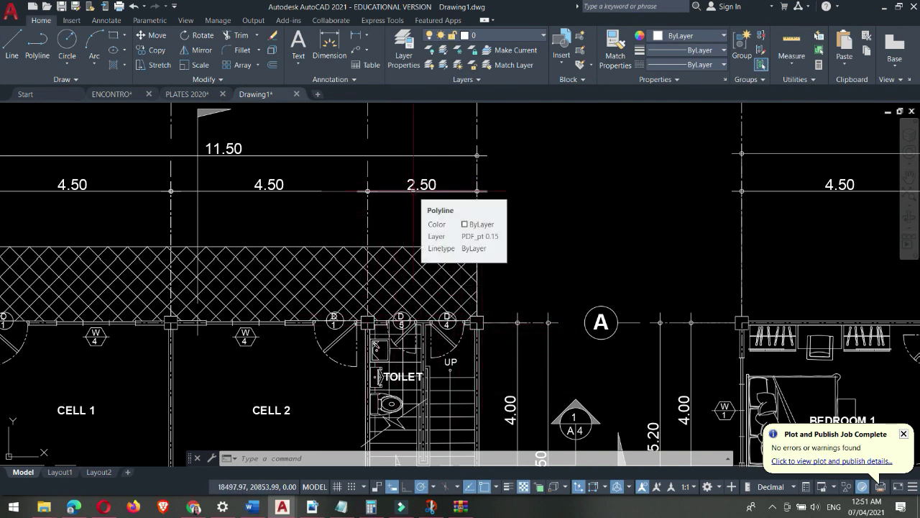
middle_click_drag(434, 228, 424, 201)
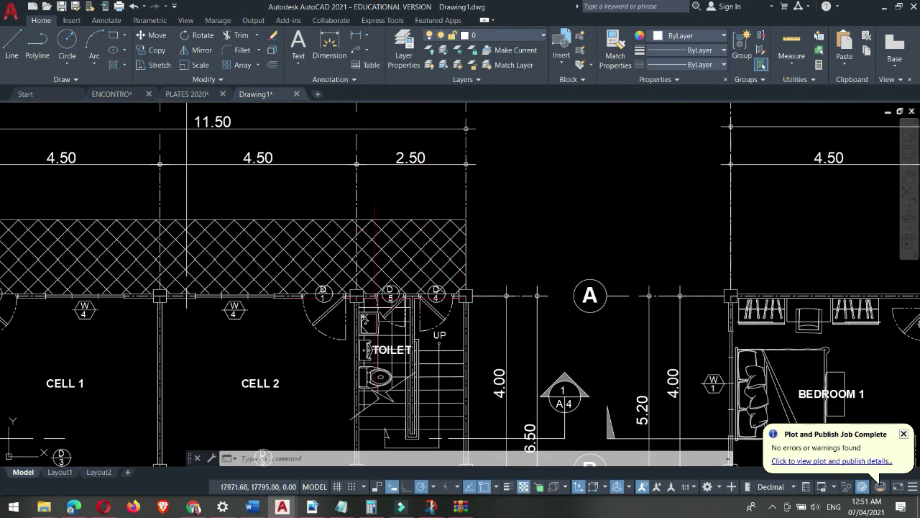
scroll(463, 262, "down", 2)
scroll(464, 263, "down", 4)
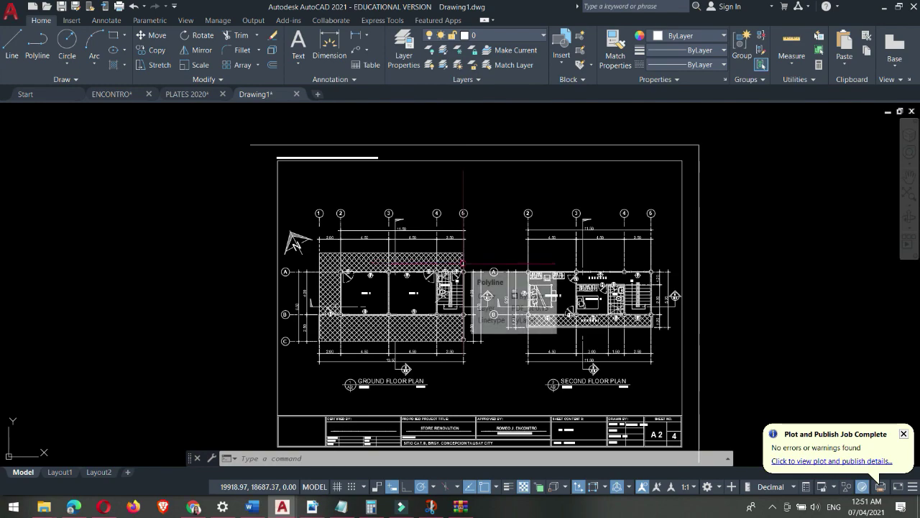
scroll(444, 388, "up", 5)
scroll(467, 345, "down", 2)
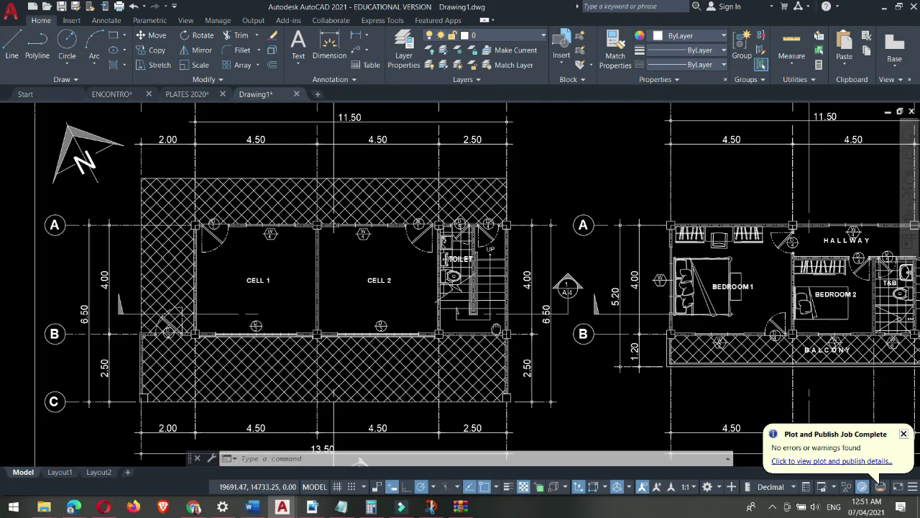
scroll(488, 302, "up", 1)
middle_click_drag(488, 303, 472, 261)
scroll(510, 288, "up", 2)
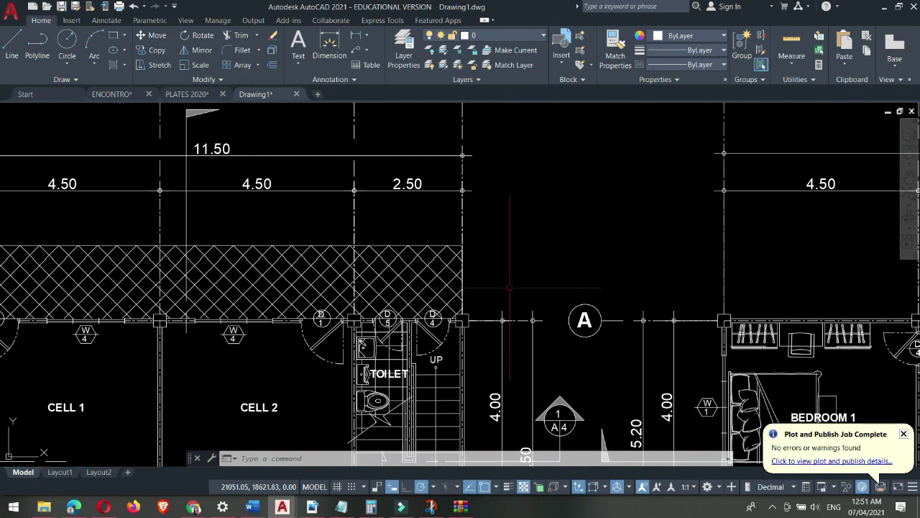
Measure the distance along grid A from the column centre at grid 5 to the one at grid 4.
type("dist")
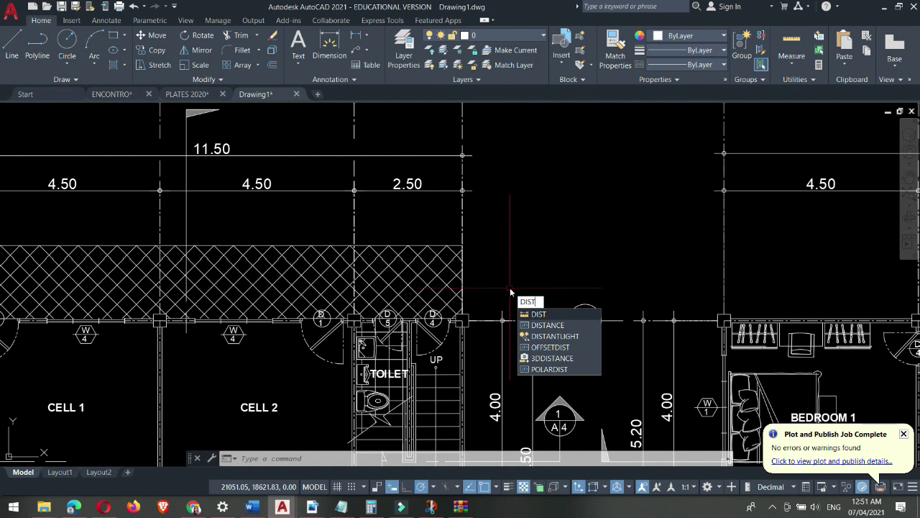
key("Return")
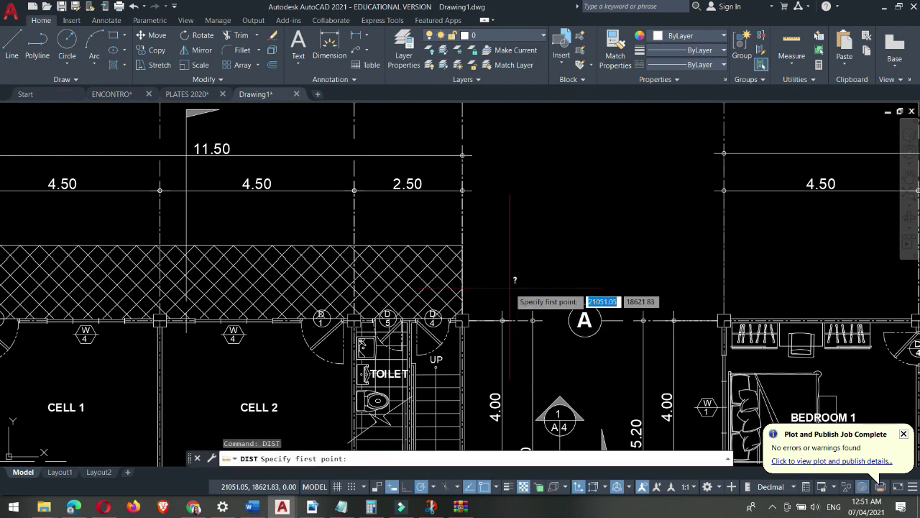
scroll(510, 288, "up", 2)
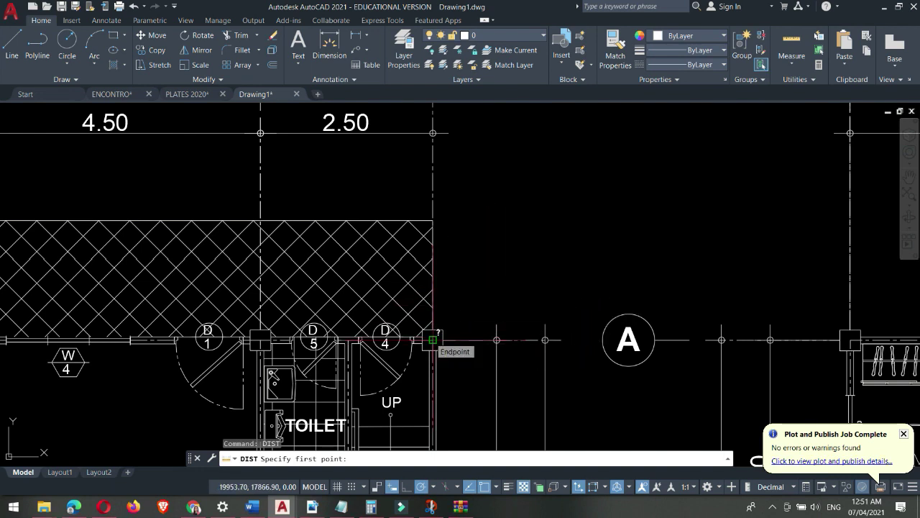
left_click(432, 339)
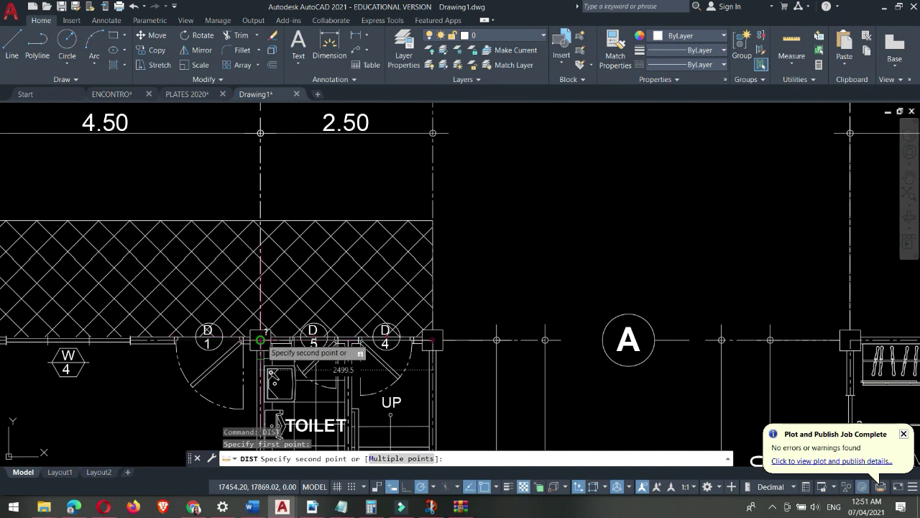
scroll(260, 340, "up", 2)
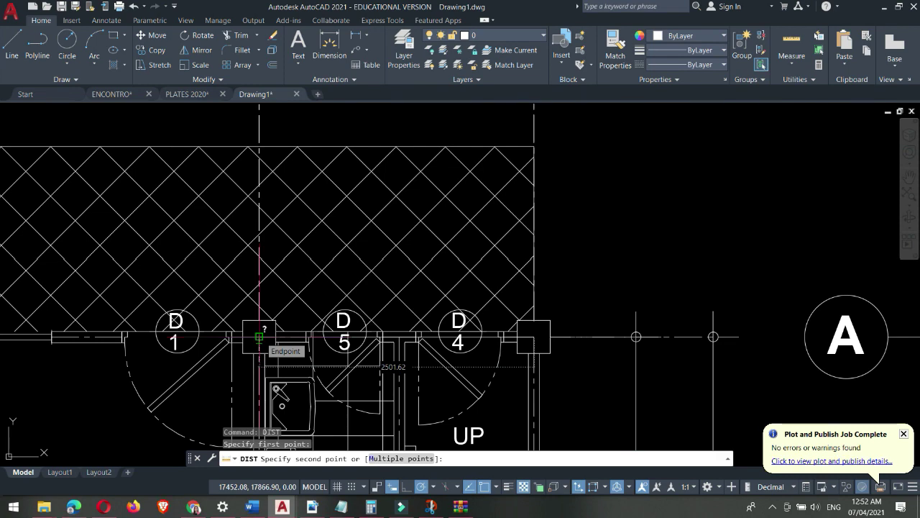
scroll(259, 336, "down", 5)
scroll(324, 248, "up", 4)
key("Escape")
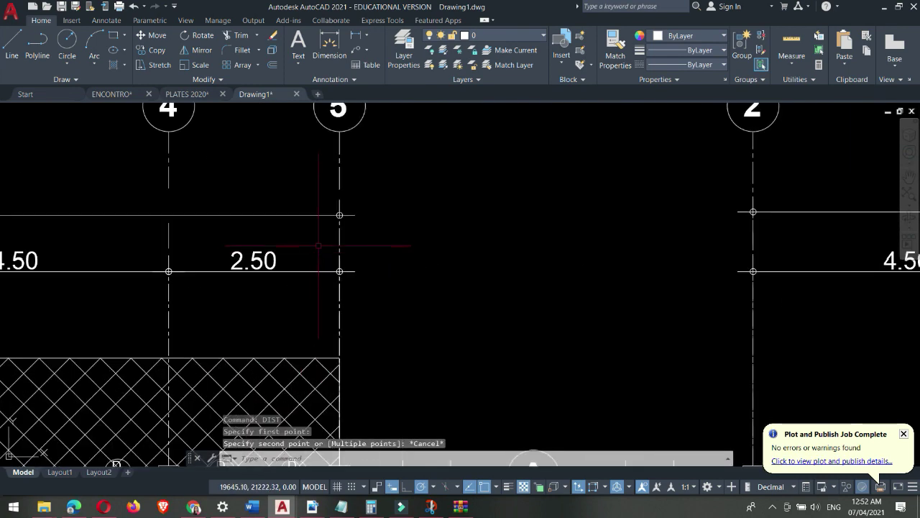
Copy the 2.50 dimension text between grids 4 and 5 horizontally into the empty space between the two floor plans.
left_click(259, 266)
type("co")
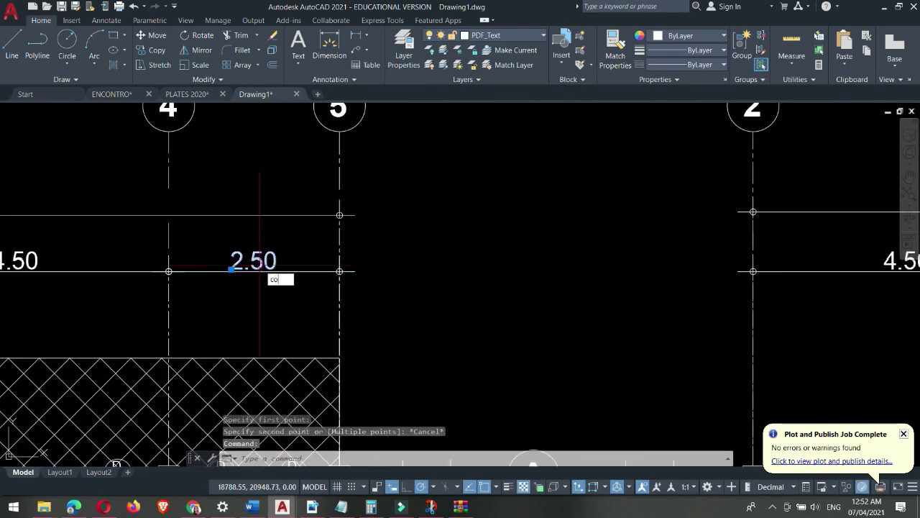
key("Return")
left_click(260, 267)
left_click(503, 267)
key("Escape")
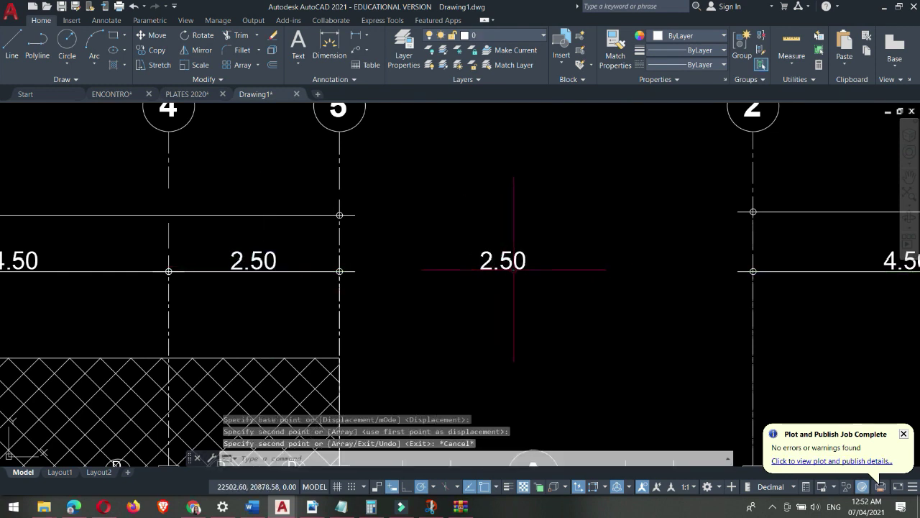
Copy the duplicated 2.50 text about 880 units straight down.
left_click(503, 266)
type("co")
key("Return")
left_click(501, 264)
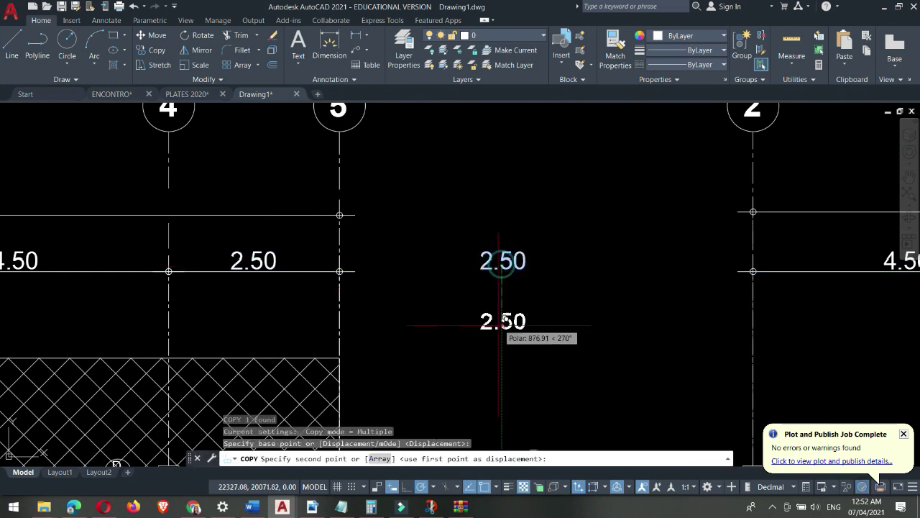
left_click(503, 323)
key("Escape")
Widen the text box of the lower 2.50 copy between the two floor plans and change its text to 2501.62.
double_click(492, 324)
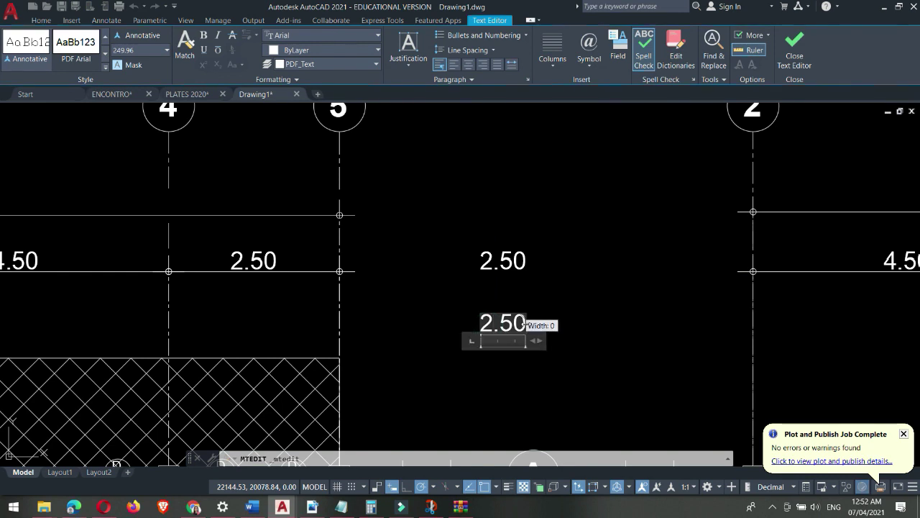
left_click_drag(496, 335, 642, 338)
left_click_drag(548, 324, 416, 312)
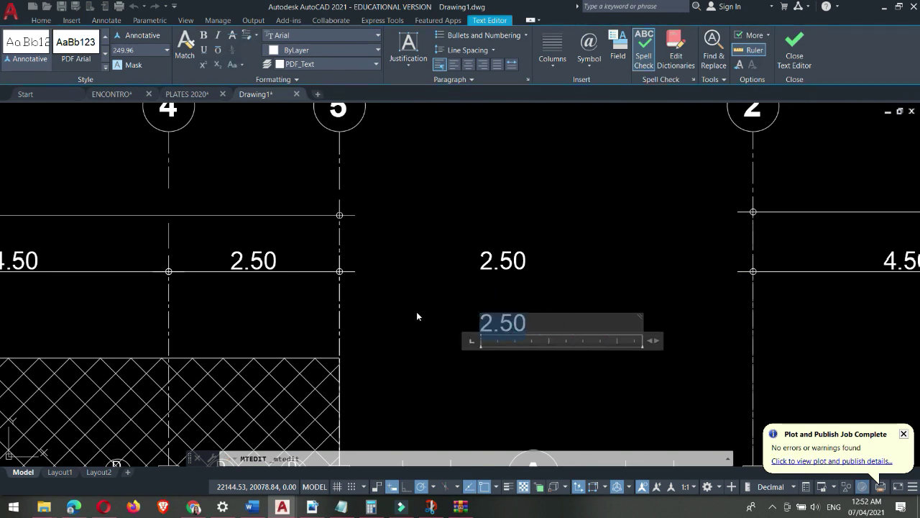
type("2501.")
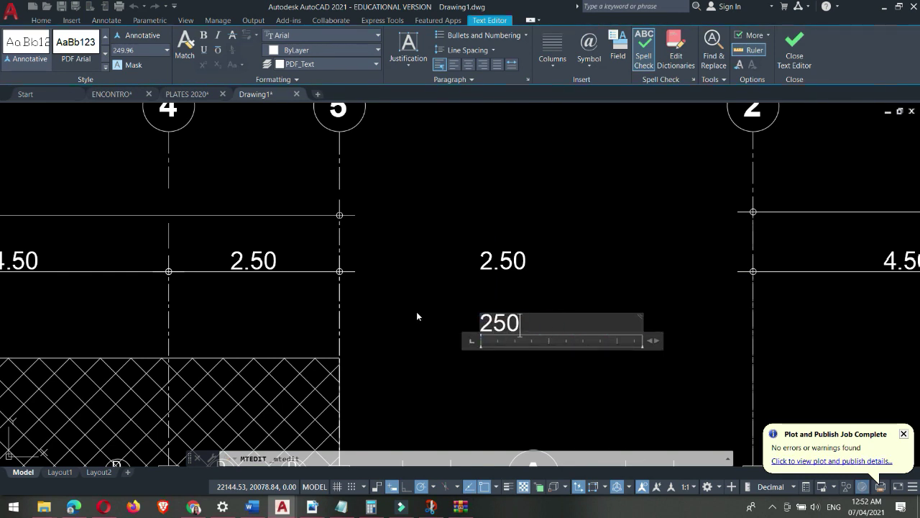
type("62")
left_click(580, 277)
Check the length type, precision and insertion scale in the Drawing Units settings, leaving them as they are.
scroll(497, 266, "down", 2)
scroll(492, 277, "down", 2)
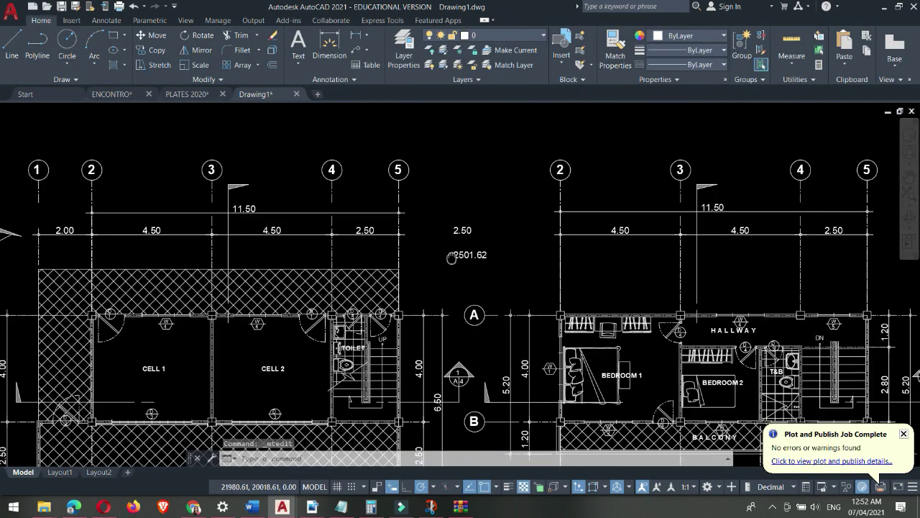
scroll(446, 238, "up", 2)
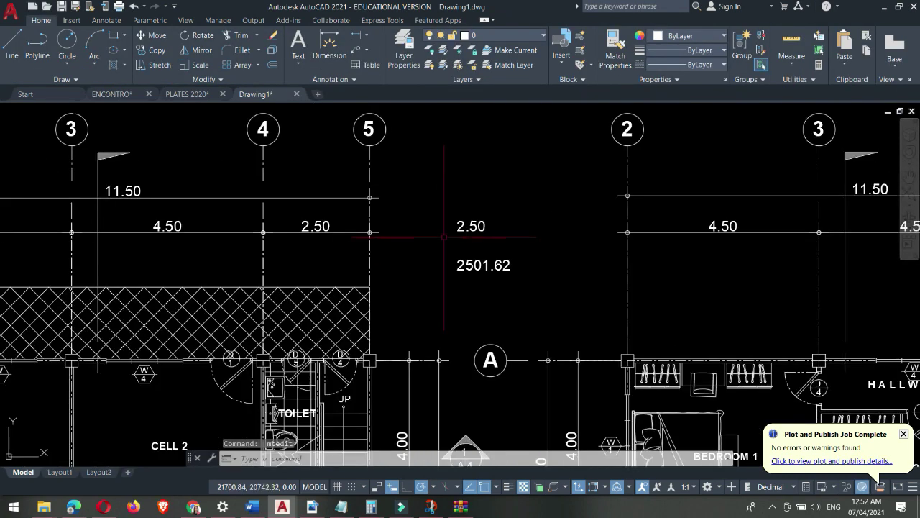
type("UNITS")
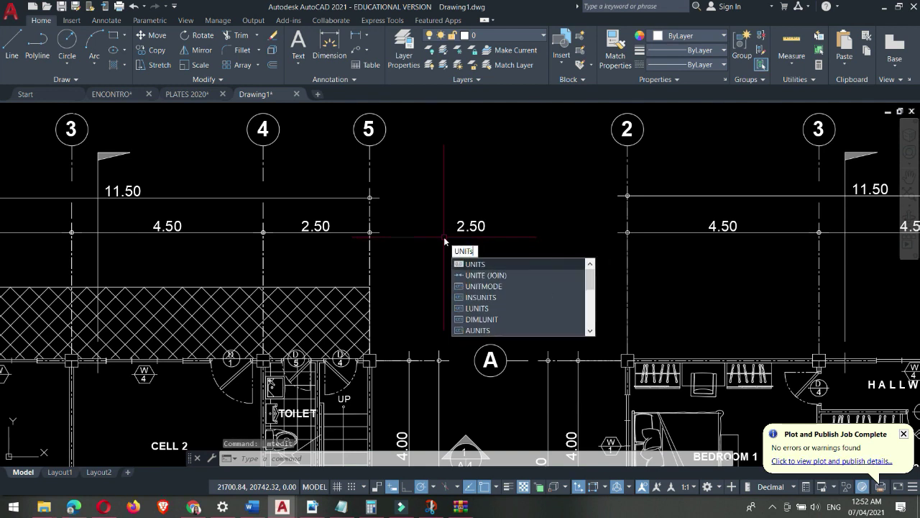
key("Return")
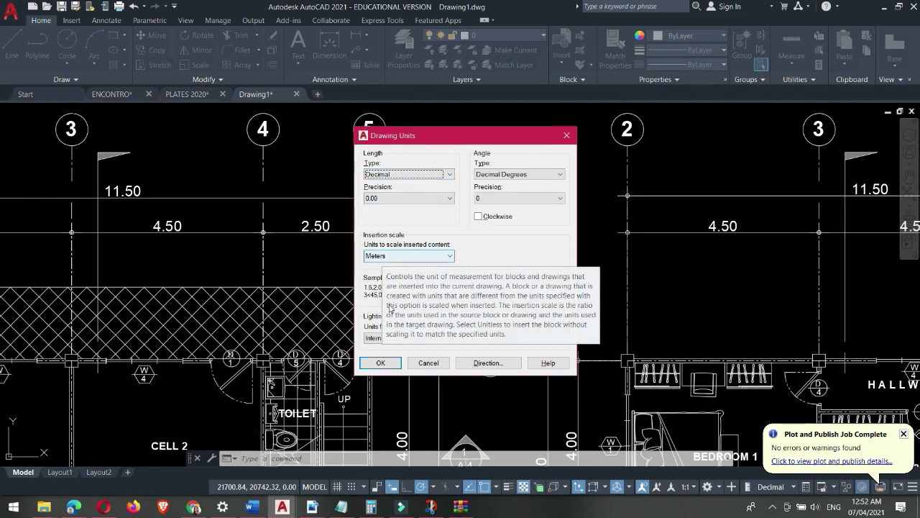
left_click(381, 363)
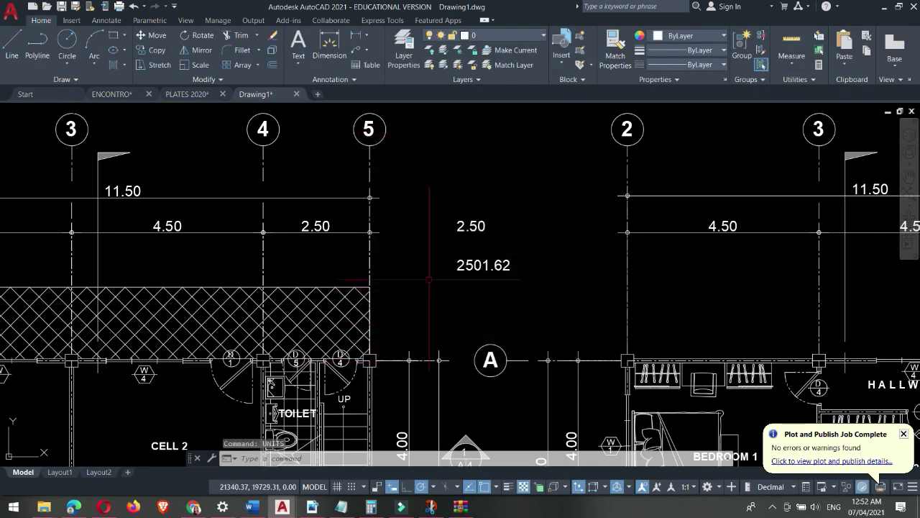
Move the 2.50 and 2501.62 texts together to the empty space outside the sheet border, beside the north arrow.
scroll(430, 279, "down", 2)
scroll(431, 275, "up", 2)
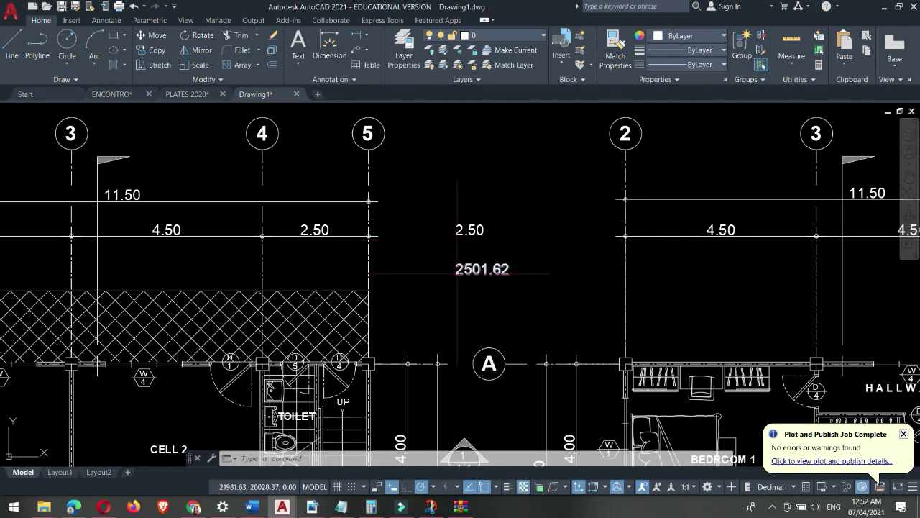
scroll(475, 221, "down", 2)
left_click(470, 214)
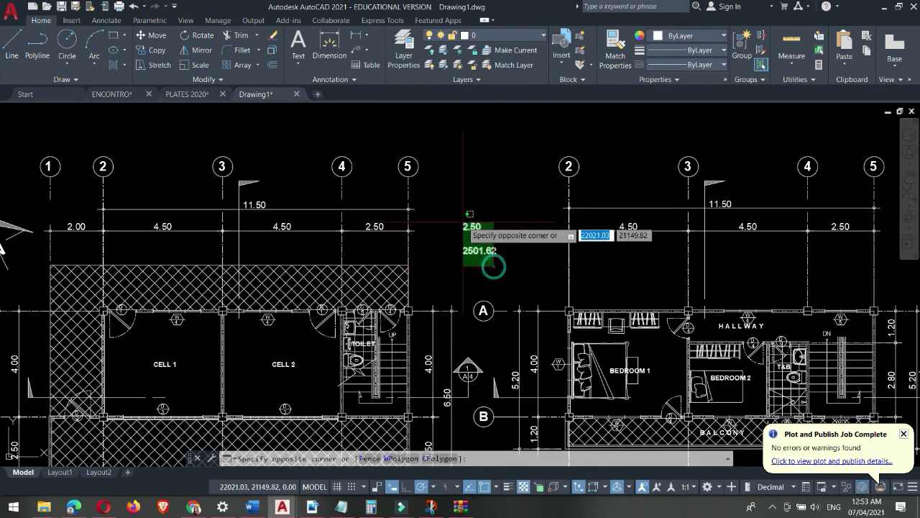
scroll(494, 267, "down", 2)
left_click(507, 261)
type("M")
key("Return")
left_click(503, 238)
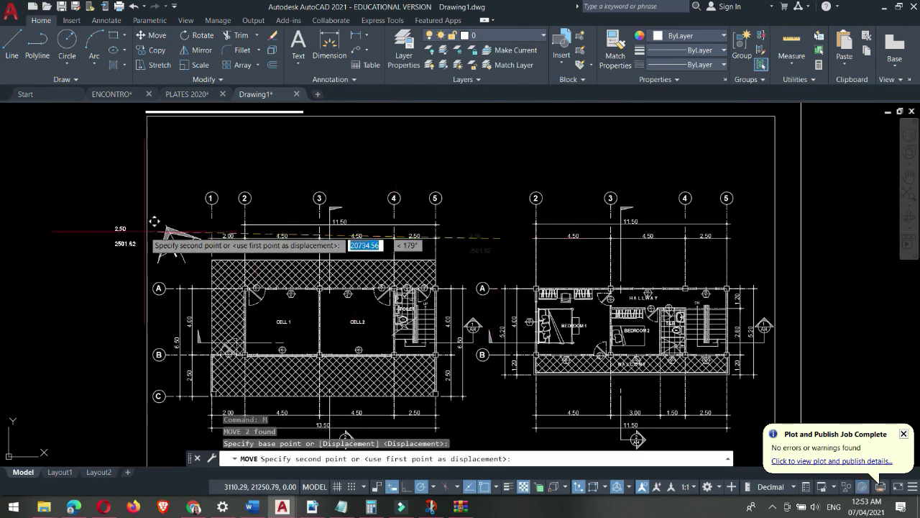
left_click(122, 218)
scroll(389, 249, "down", 2)
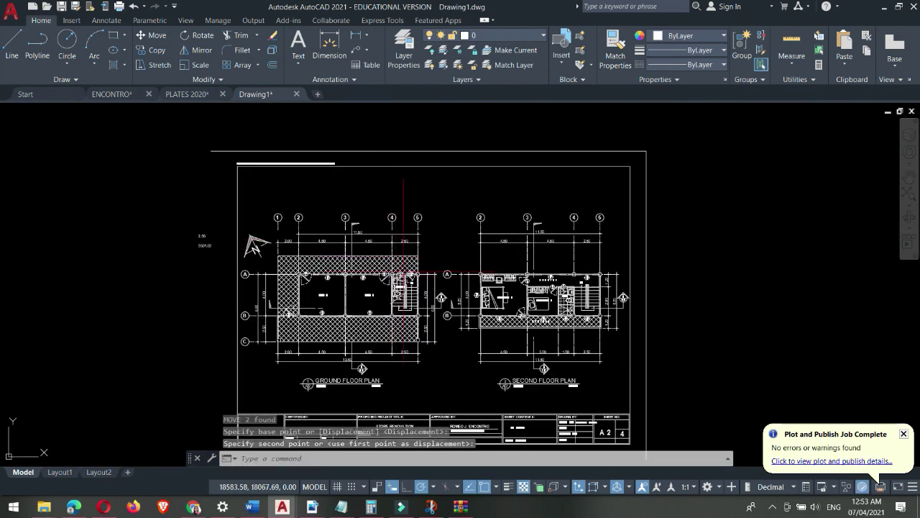
Scale the entire sheet, without the two note texts, by reference length 2501.62 to new length 2.5, based at the inner frame's upper-left corner.
middle_click_drag(389, 250, 437, 223)
scroll(451, 246, "down", 2)
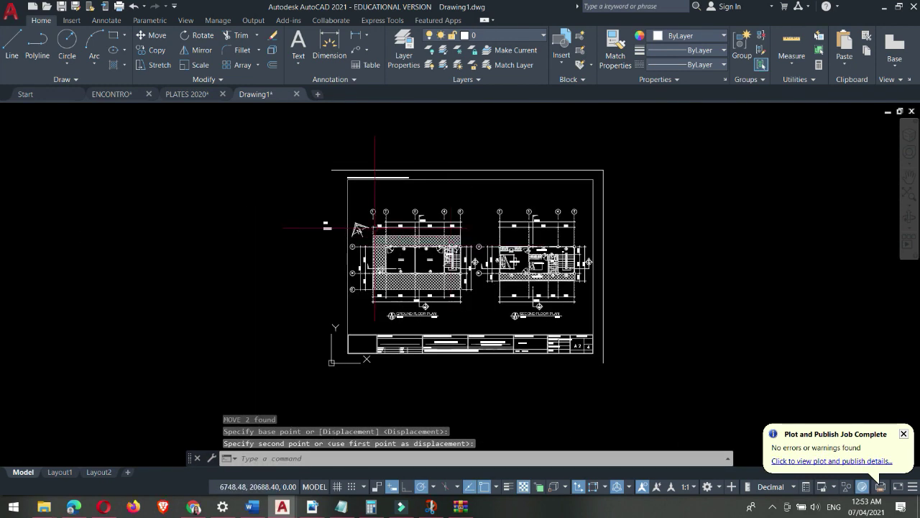
left_click(723, 381)
left_click(343, 152)
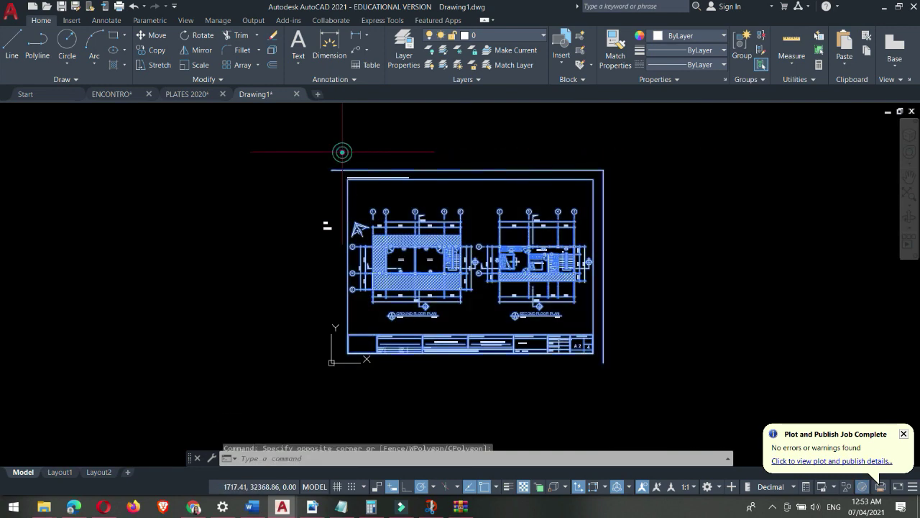
scroll(417, 246, "up", 2)
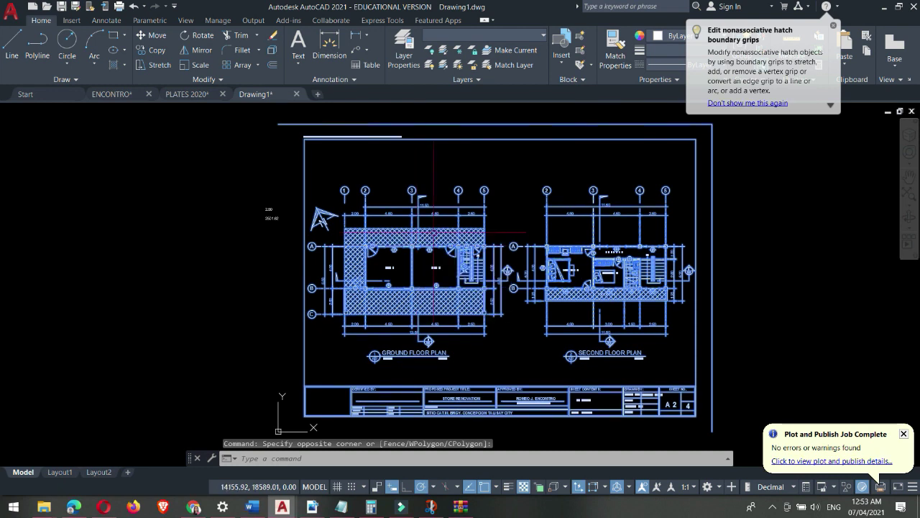
middle_click_drag(503, 202, 479, 205)
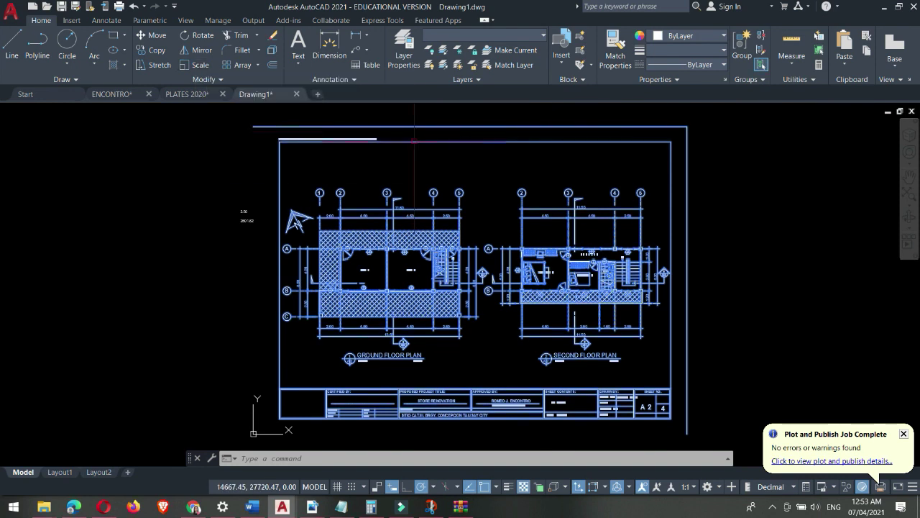
type("SC")
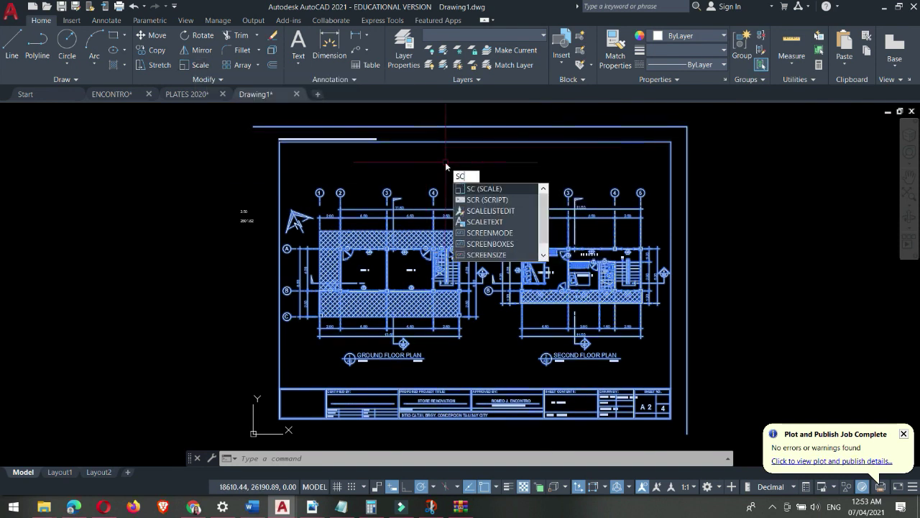
key("Return")
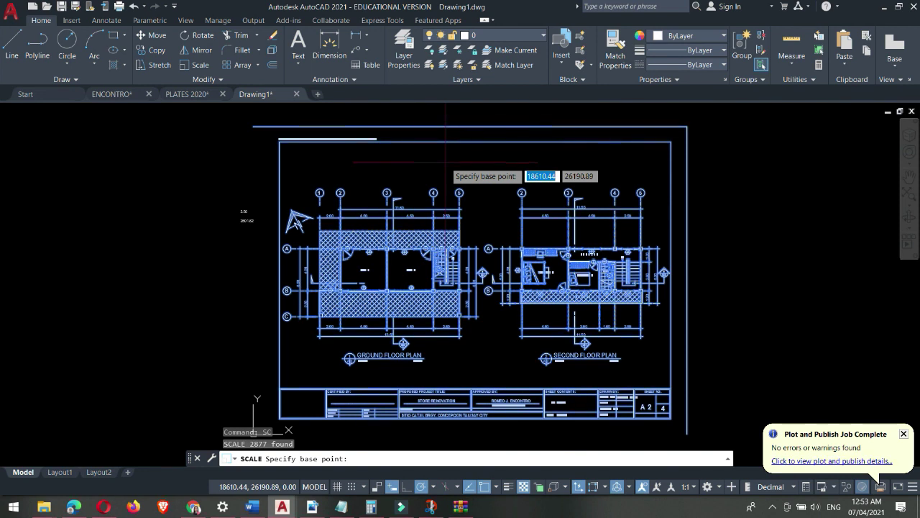
left_click(283, 142)
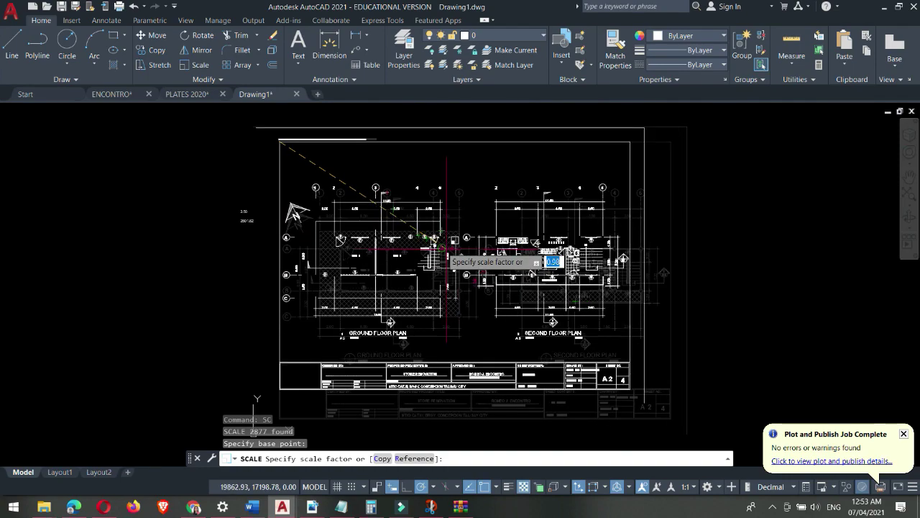
scroll(418, 227, "up", 3)
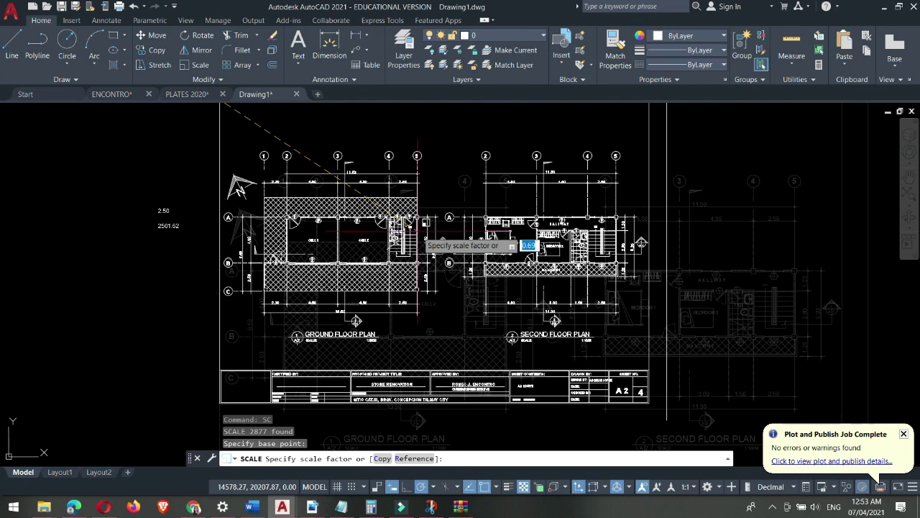
type("r")
key("Return")
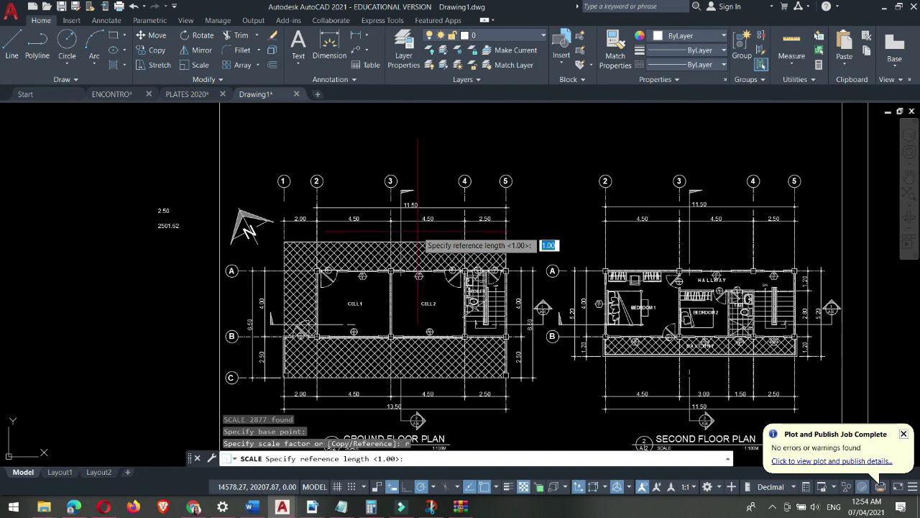
type("250")
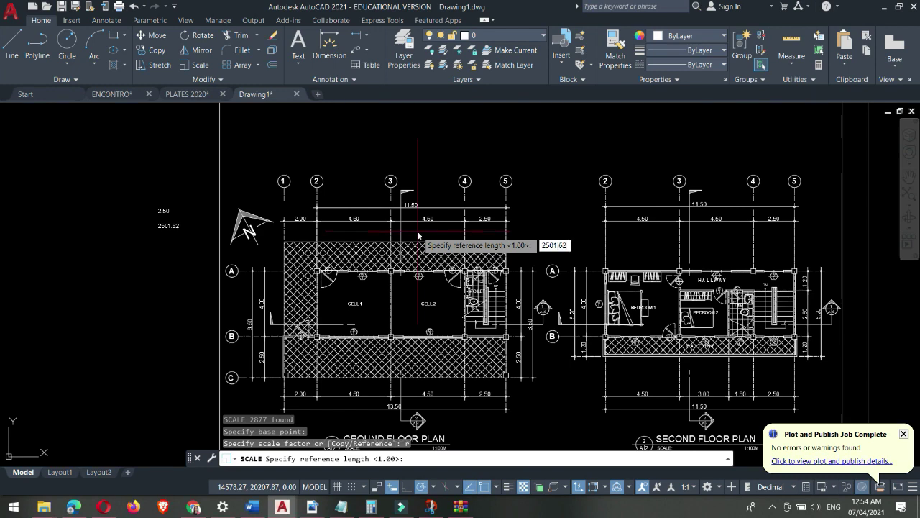
type("1.62")
key("Return")
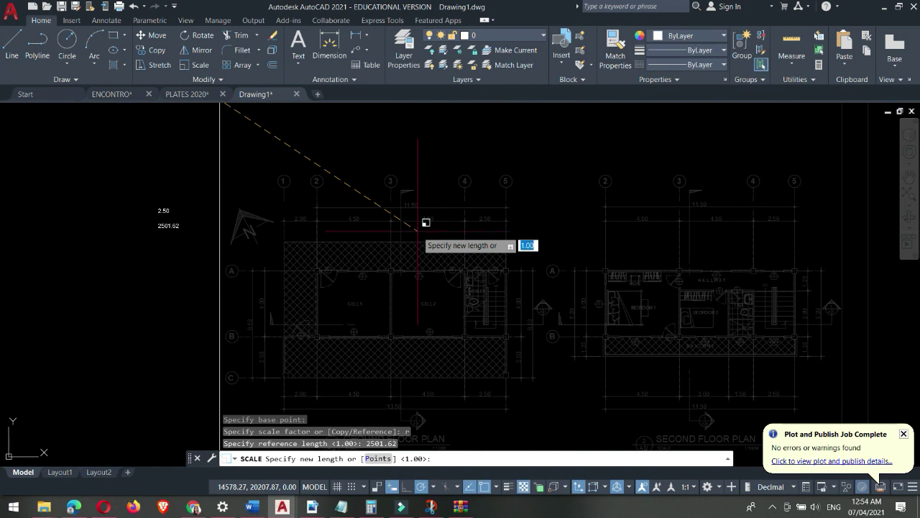
type("2.5")
key("Return")
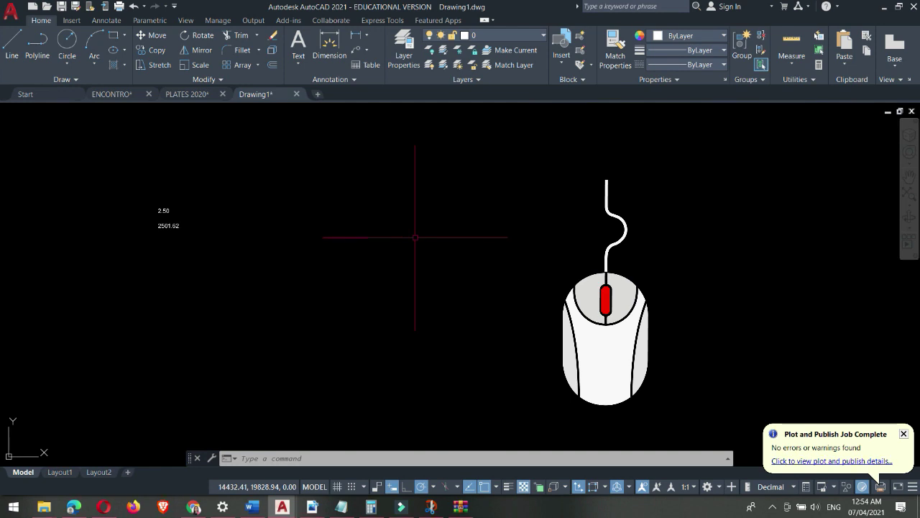
Erase the 2.50 and 2501.62 note texts left outside the rescaled sheet.
middle_click(415, 238)
middle_click(415, 237)
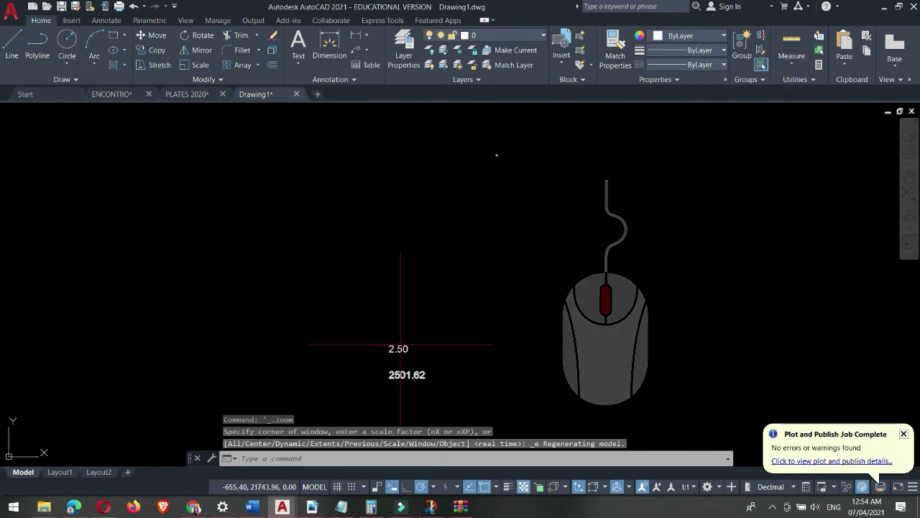
left_click(441, 398)
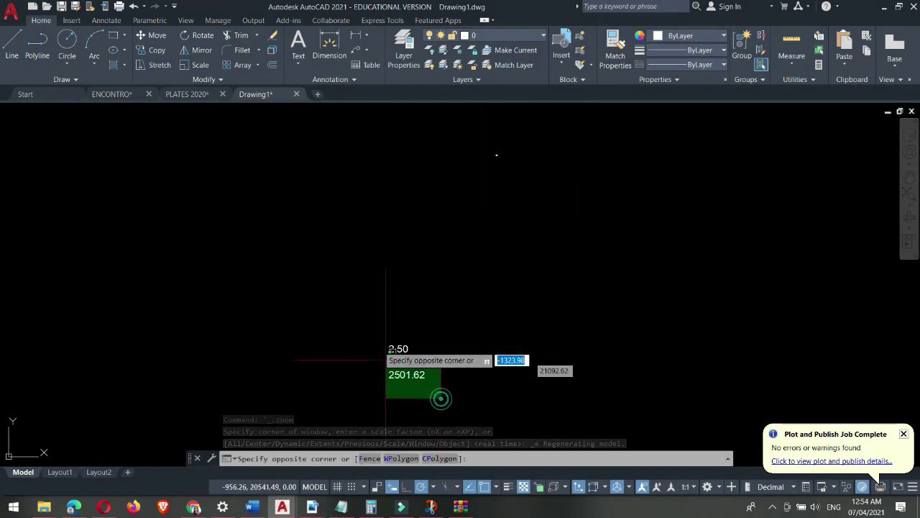
left_click(368, 321)
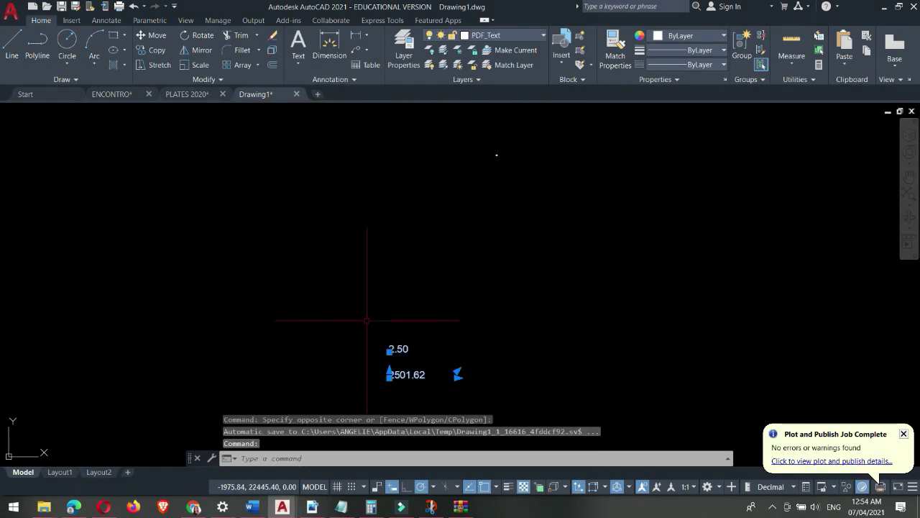
key("Delete")
Examine the whole rescaled sheet, then the ground floor plan's dimensions and stair bay between grids 4 and 5.
middle_click(477, 242)
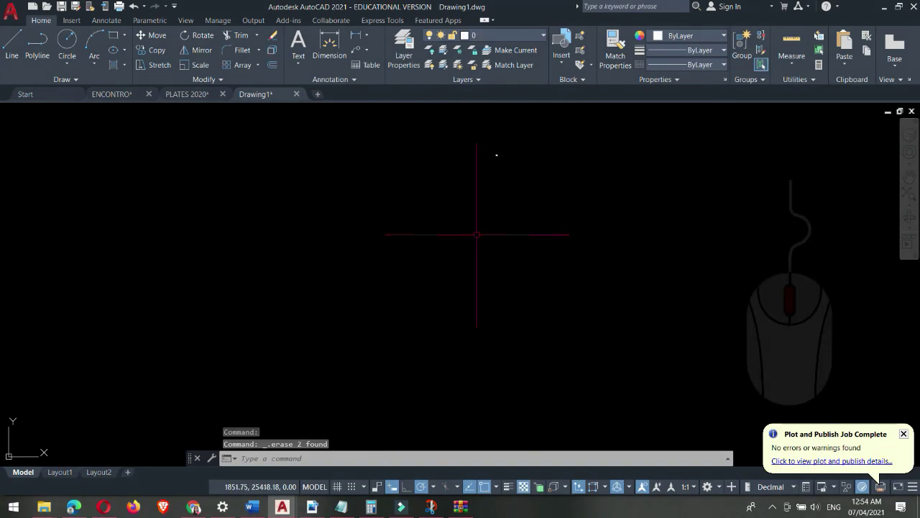
middle_click(477, 242)
scroll(424, 268, "down", 3)
scroll(424, 268, "up", 8)
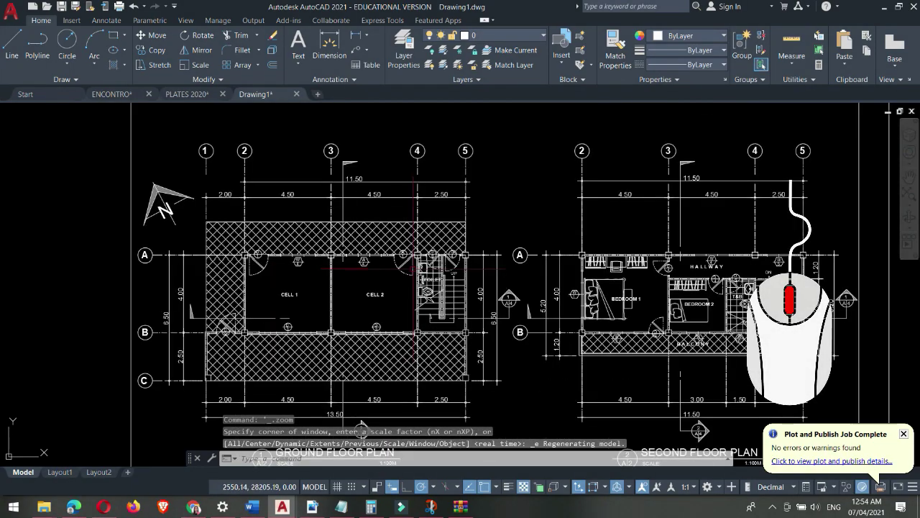
scroll(413, 269, "down", 6)
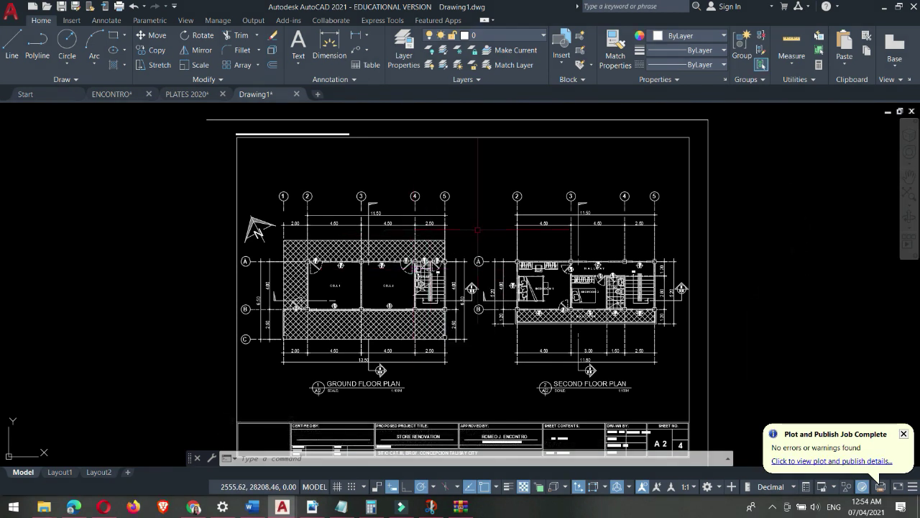
middle_click(415, 267)
middle_click(415, 267)
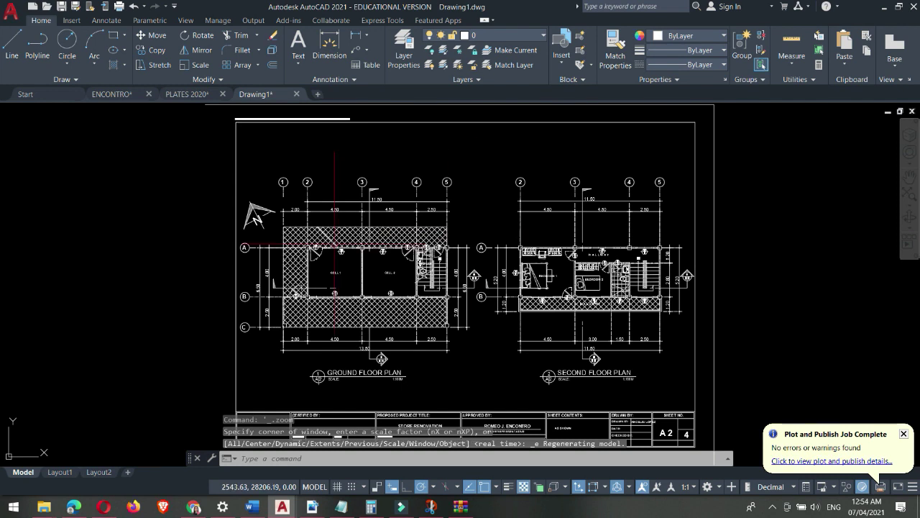
scroll(322, 264, "down", 10)
scroll(359, 305, "down", 2)
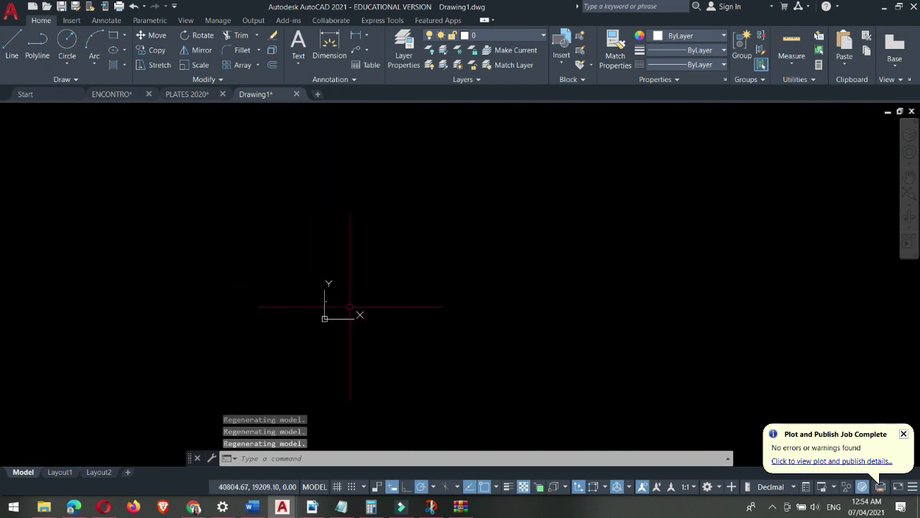
middle_click(373, 249)
middle_click(373, 249)
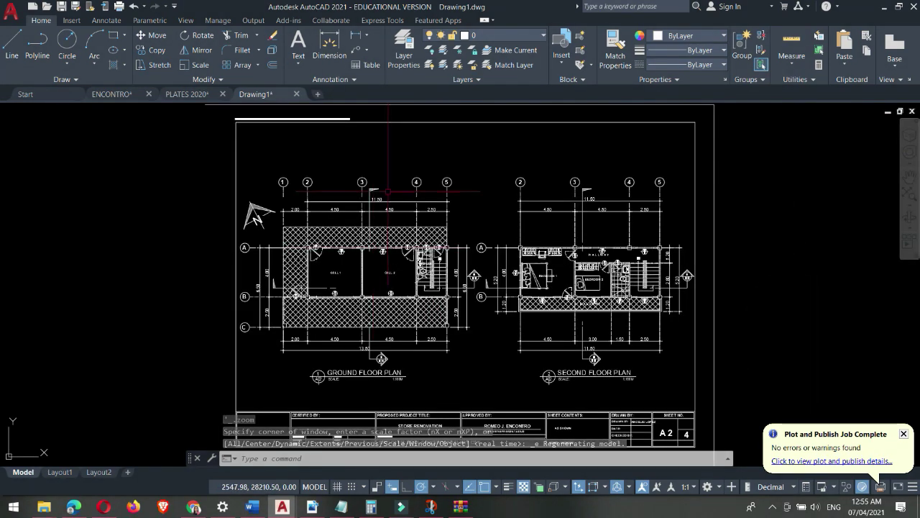
scroll(417, 213, "up", 4)
scroll(431, 230, "up", 2)
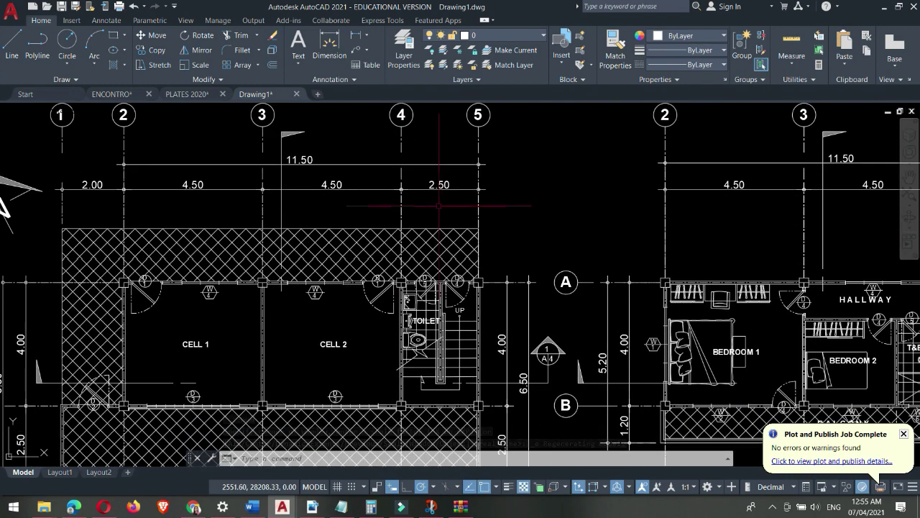
middle_click_drag(595, 208, 558, 200)
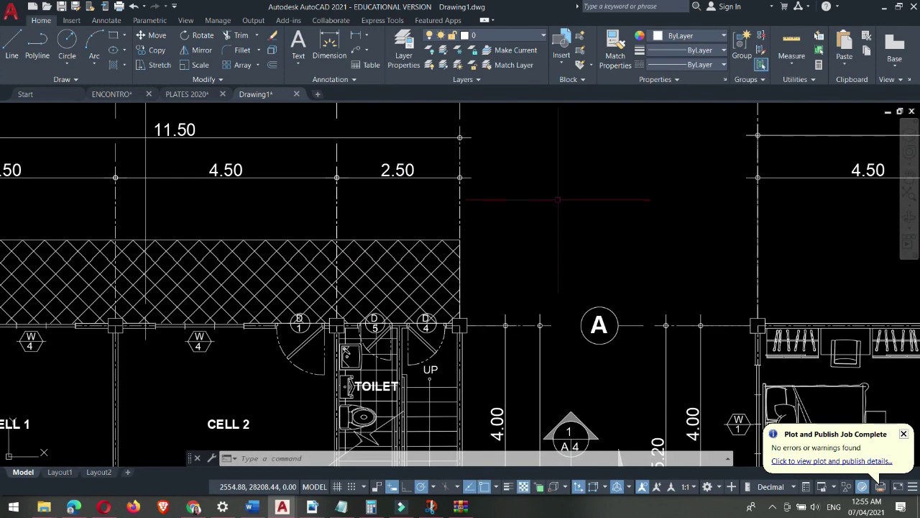
Measure the distance between the column centres at grids 5 and 4 along grid A of the ground floor plan.
type("dist")
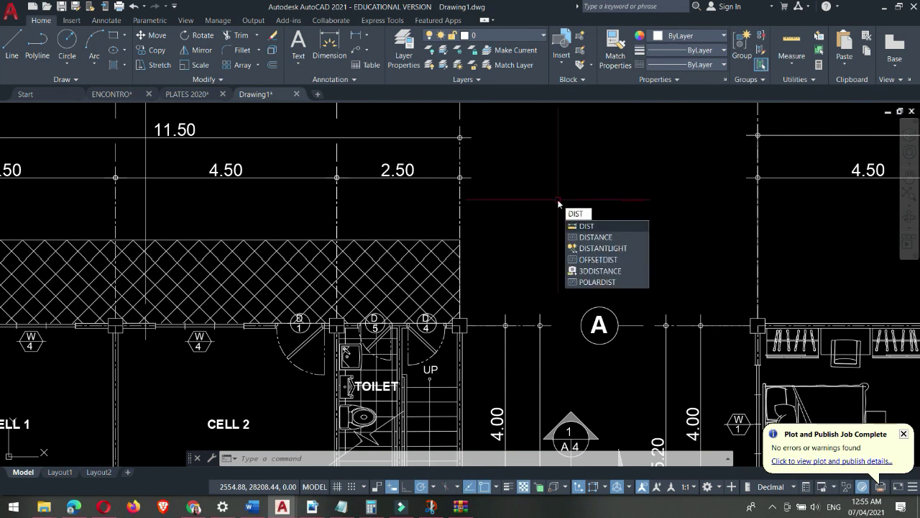
key("Return")
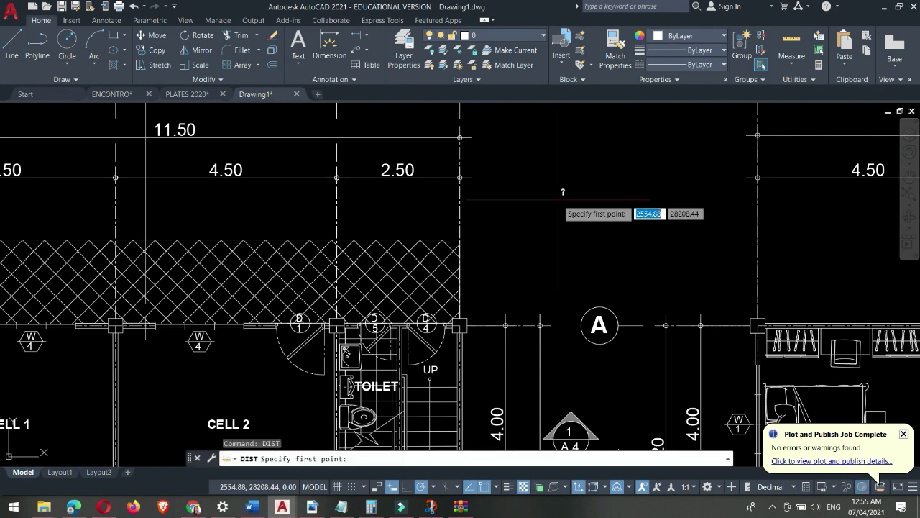
left_click(459, 325)
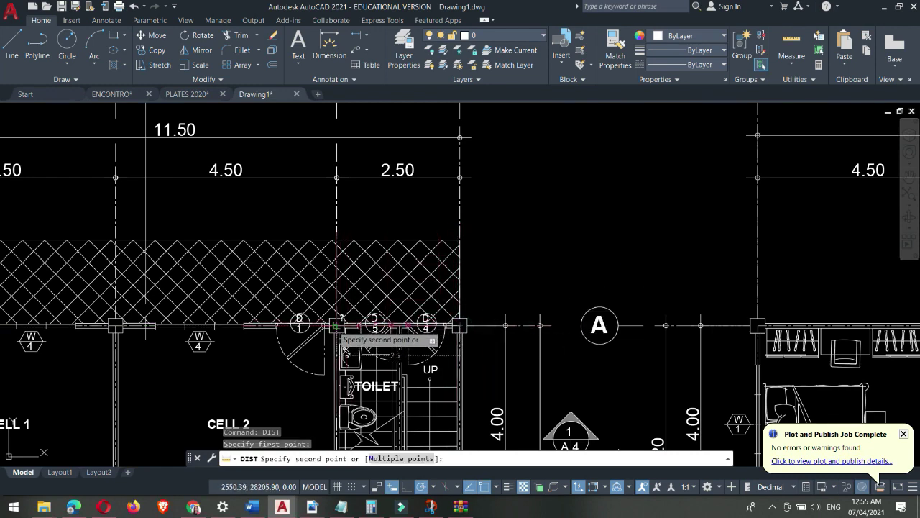
scroll(335, 326, "up", 4)
scroll(335, 326, "down", 2)
scroll(335, 326, "down", 2)
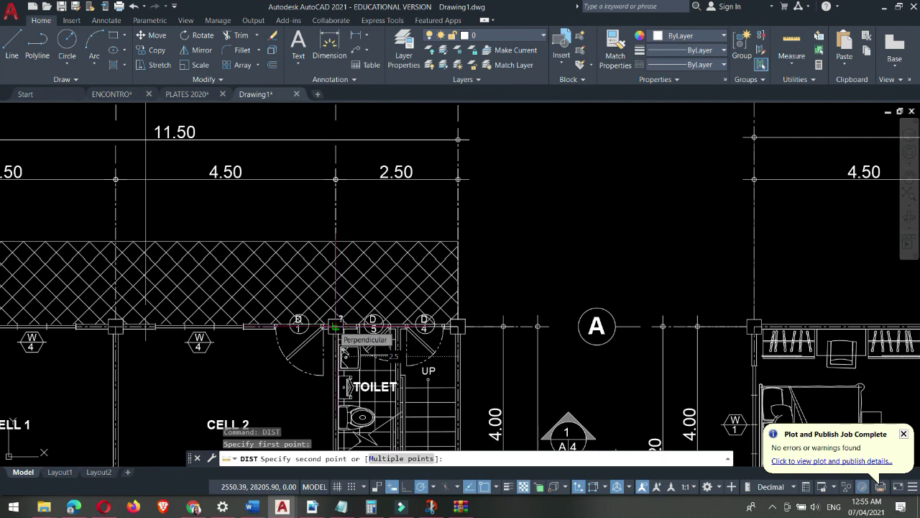
left_click(335, 327)
Add a horizontal linear dimension between the grid 5 and grid 4 column centres, placing it above the ground floor plan's grid bubbles.
left_click(361, 36)
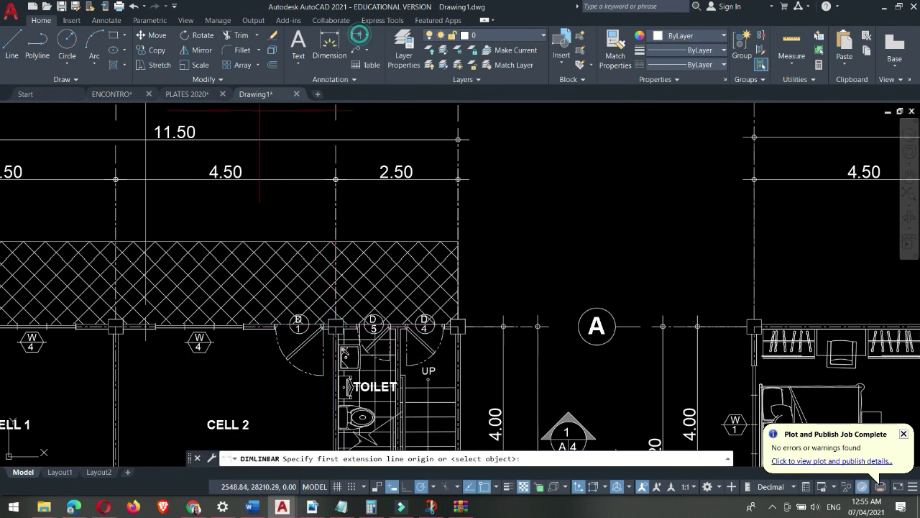
left_click(458, 327)
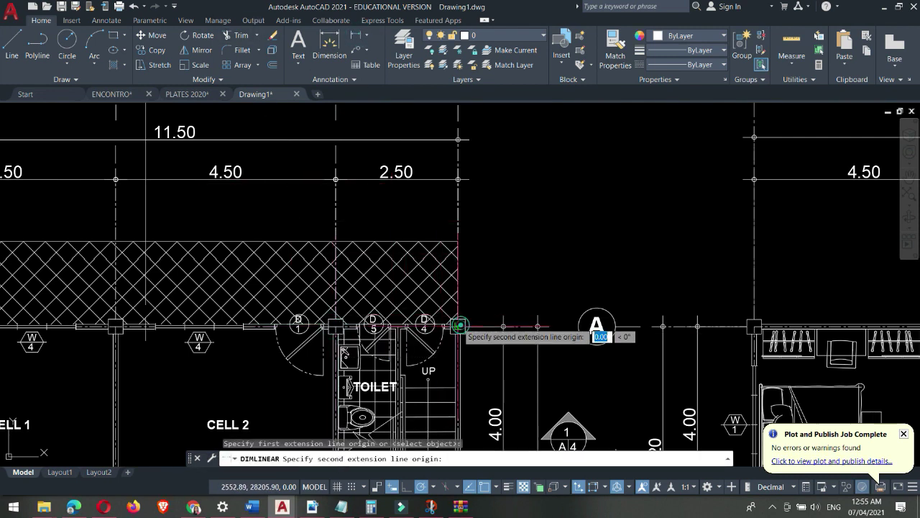
left_click(335, 327)
middle_click_drag(502, 187, 523, 297)
scroll(524, 297, "down", 6)
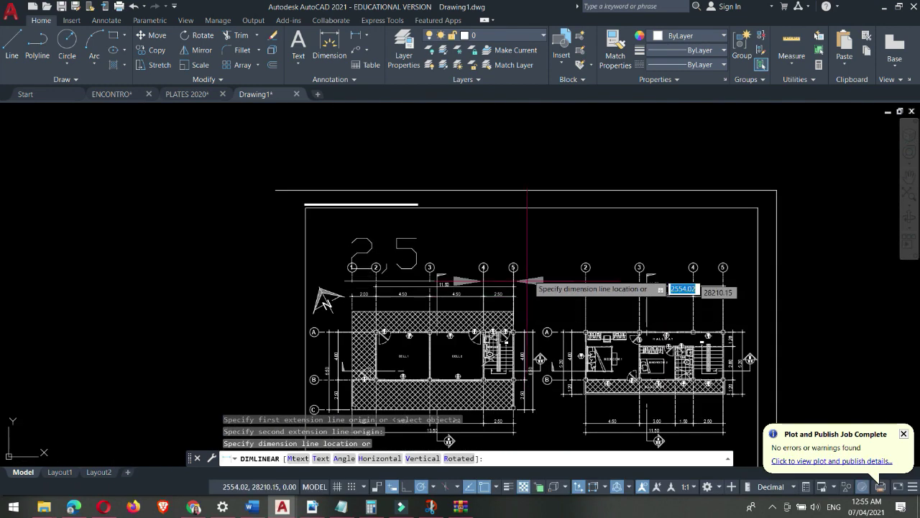
left_click(533, 251)
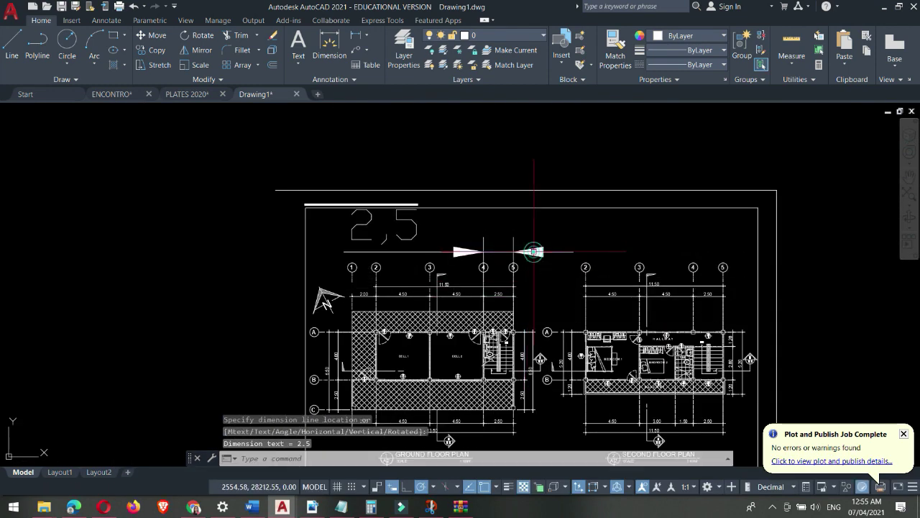
scroll(333, 225, "down", 2)
scroll(428, 241, "up", 4)
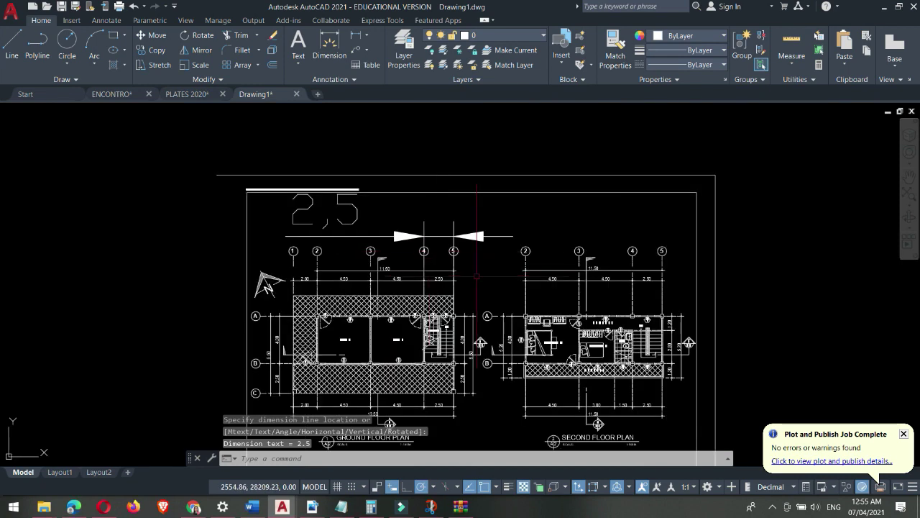
scroll(430, 228, "down", 4)
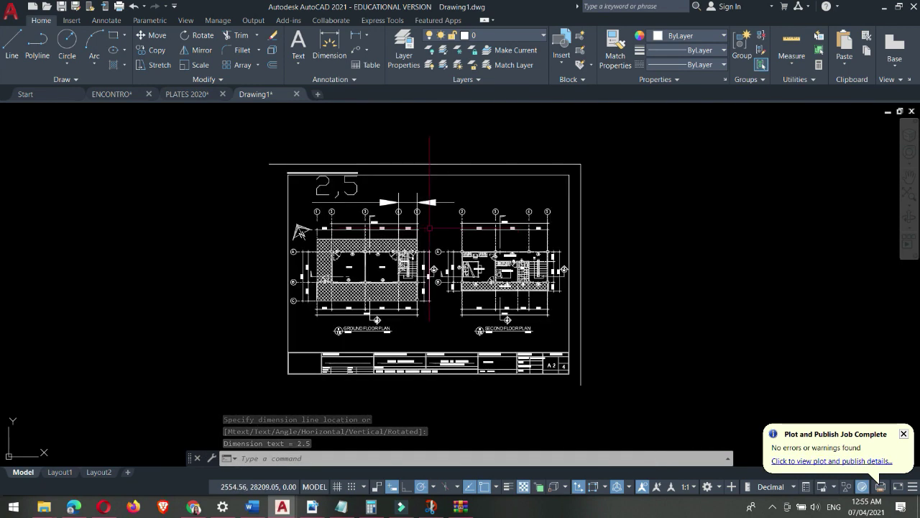